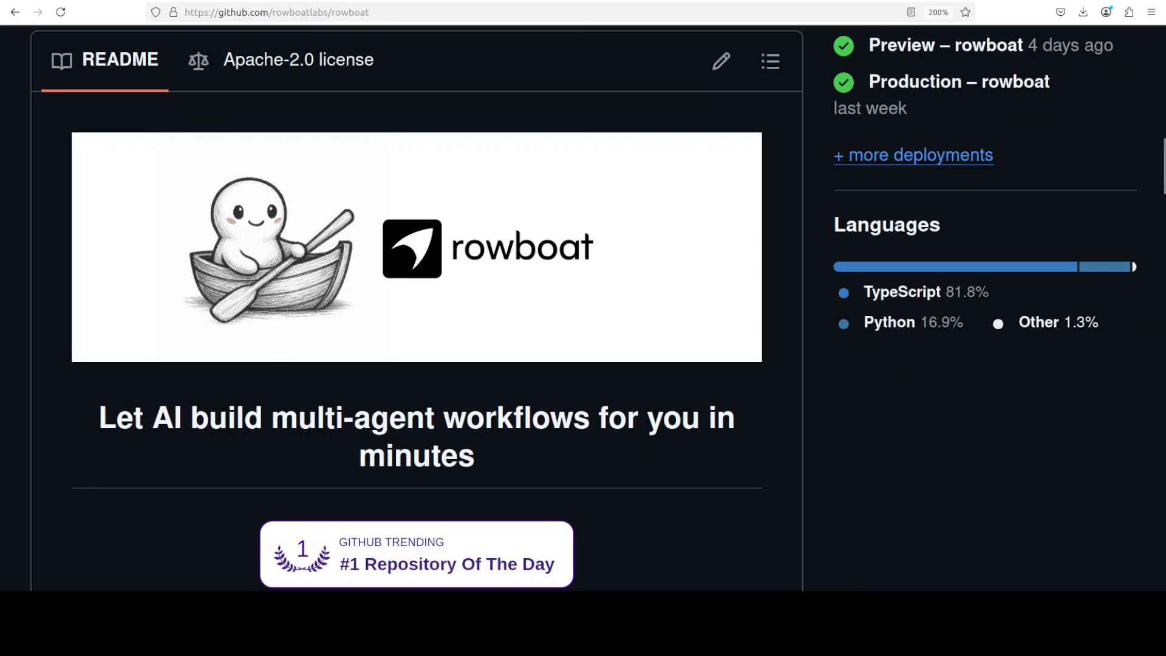
Step: Switch to the terminal and create and activate a conda environment named ai with Python 3.11, accepting all prompts automatically
click(6, 124)
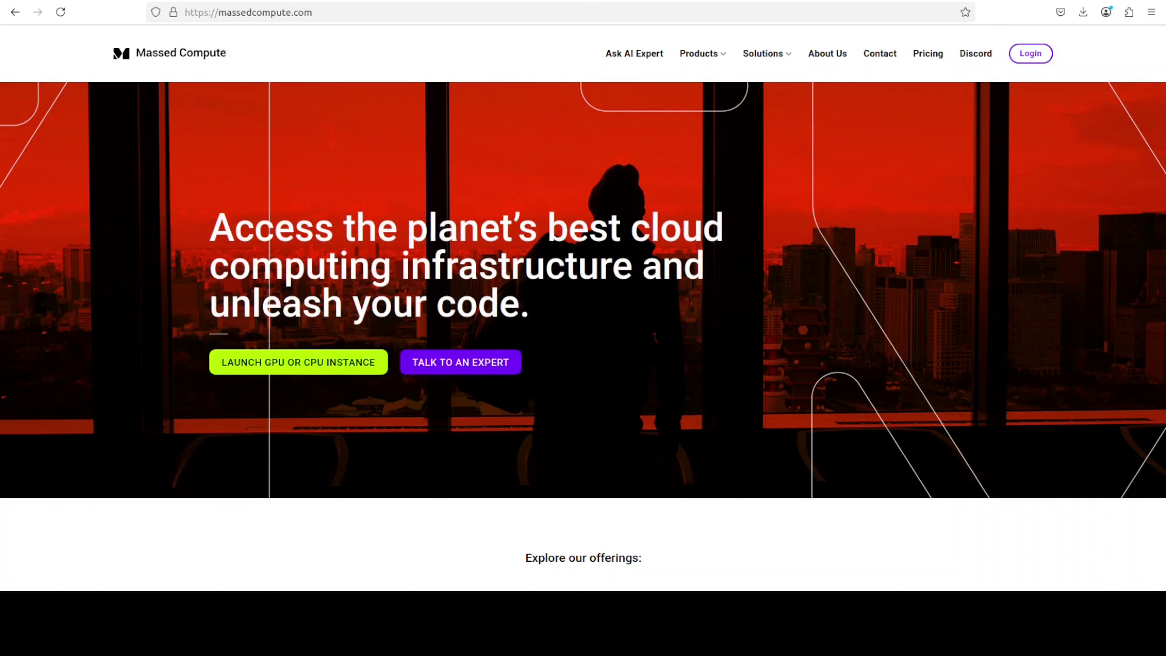
key(alt+Tab)
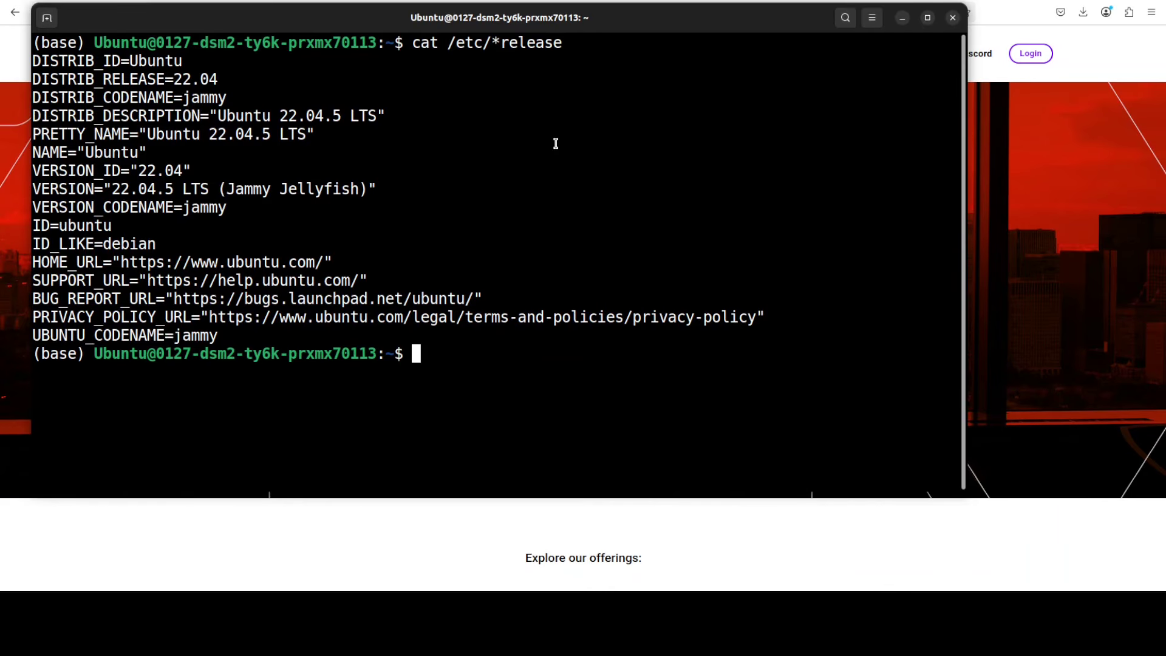
right_click(497, 144)
click(545, 186)
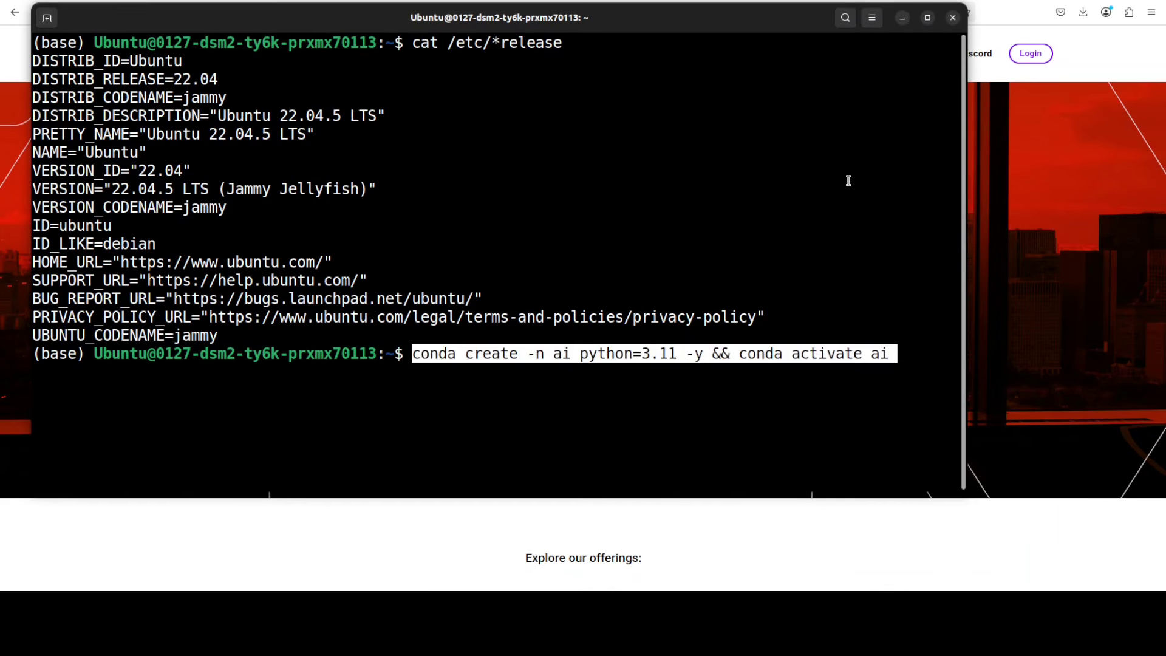
key(Return)
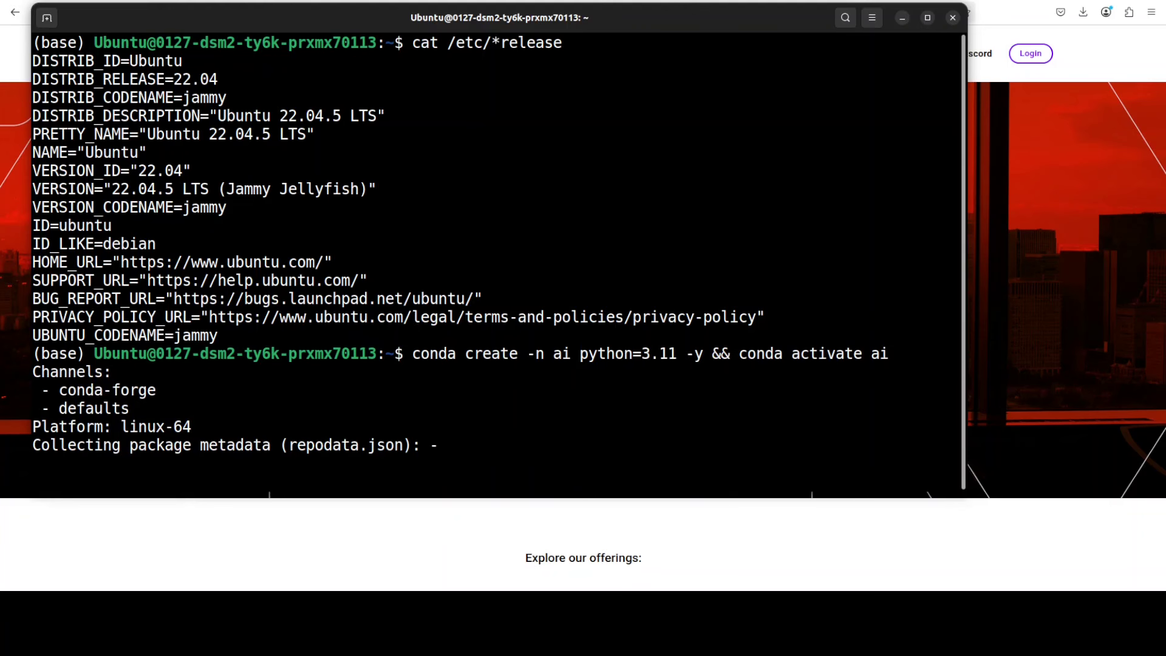
key(alt+Tab)
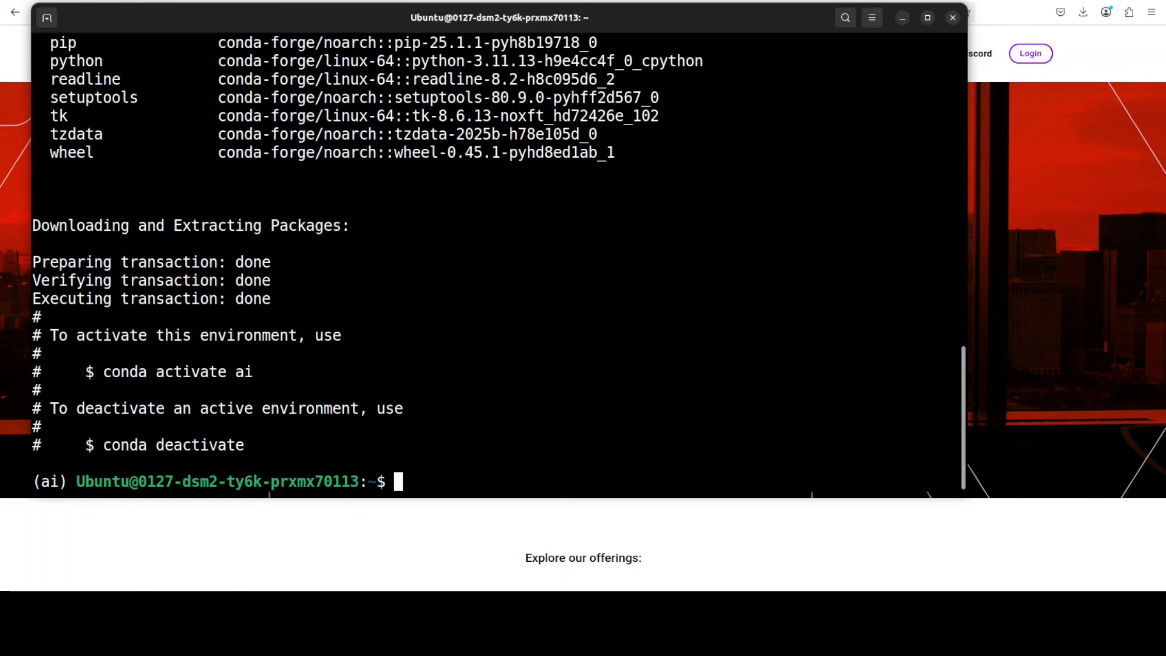
right_click(466, 271)
click(509, 313)
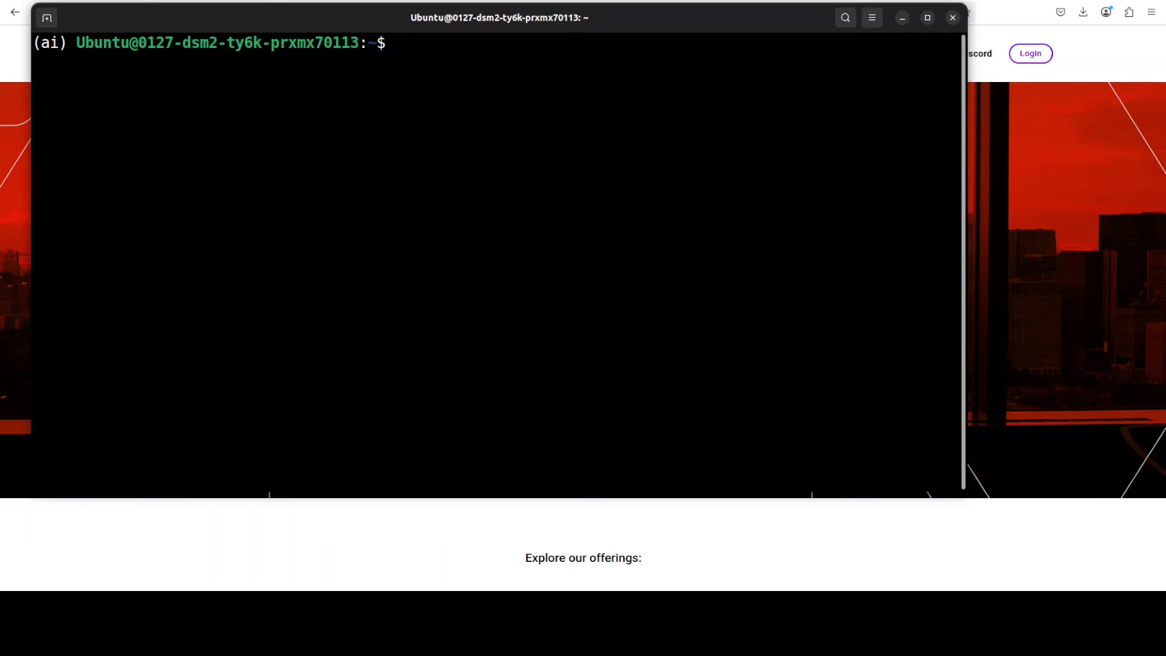
right_click(347, 105)
click(438, 148)
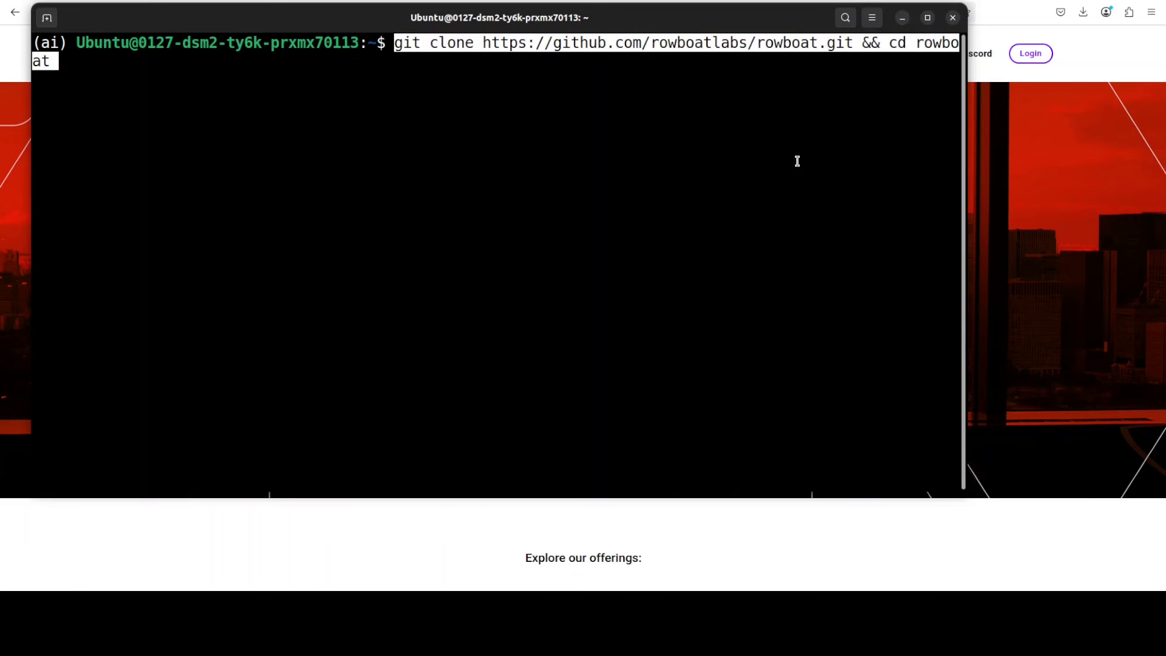
key(Return)
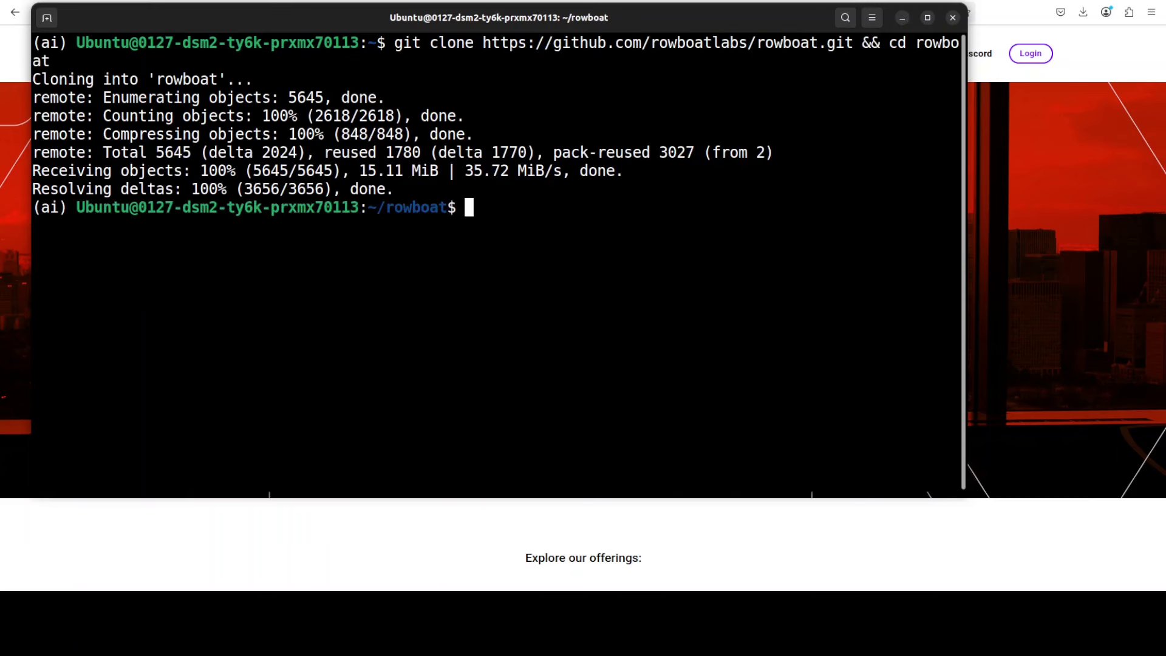
Step: Make start.sh executable for all users with chmod a+x, run ./start.sh and look through its startup output
text(chmod a+x start.sh)
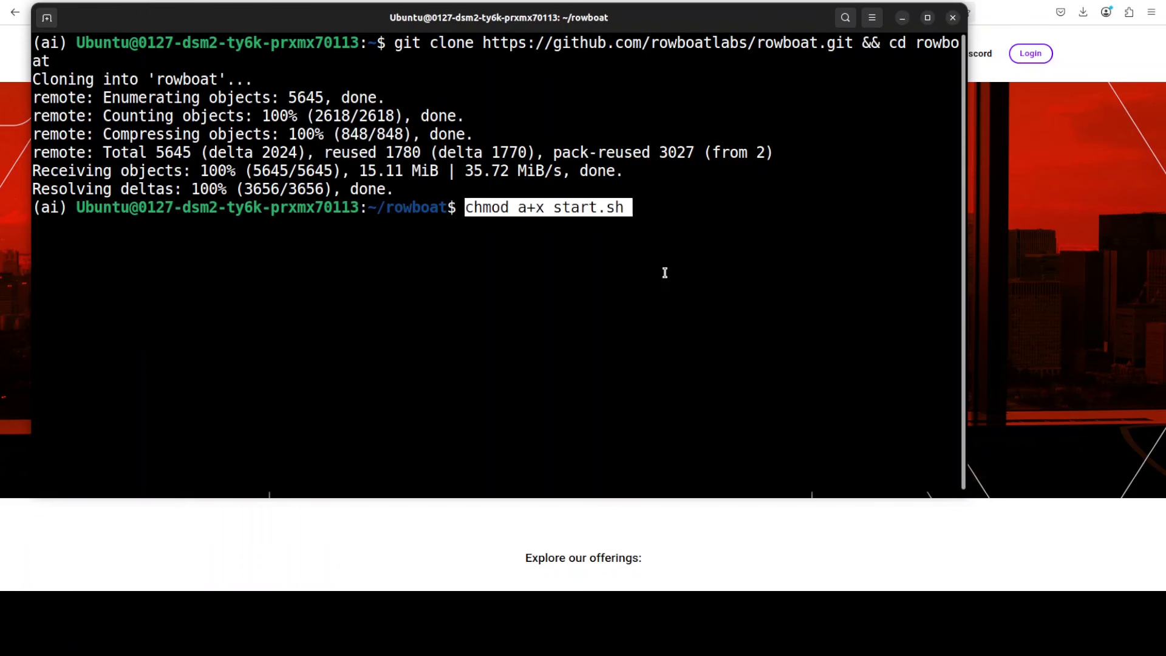
key(Return)
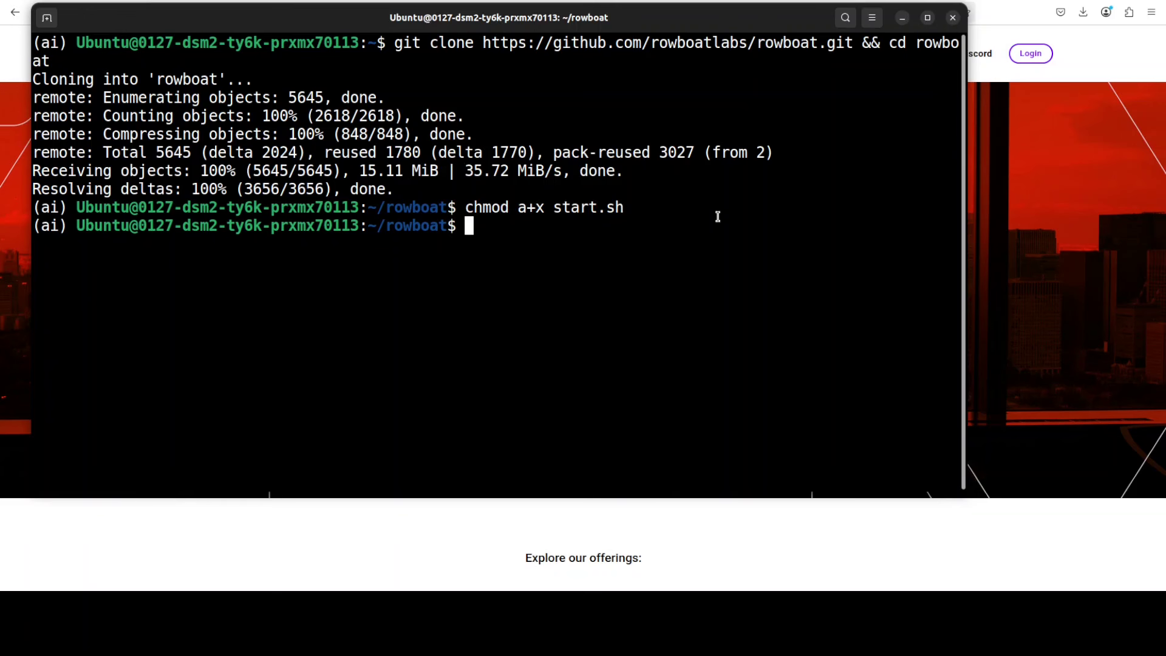
right_click(497, 247)
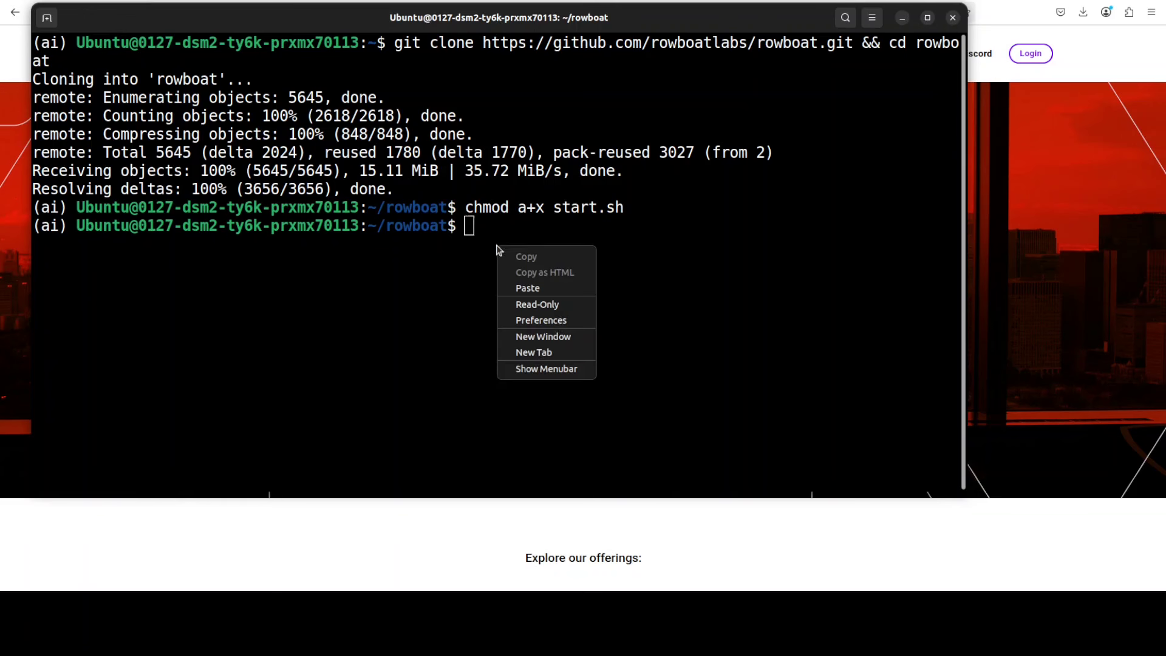
click(557, 289)
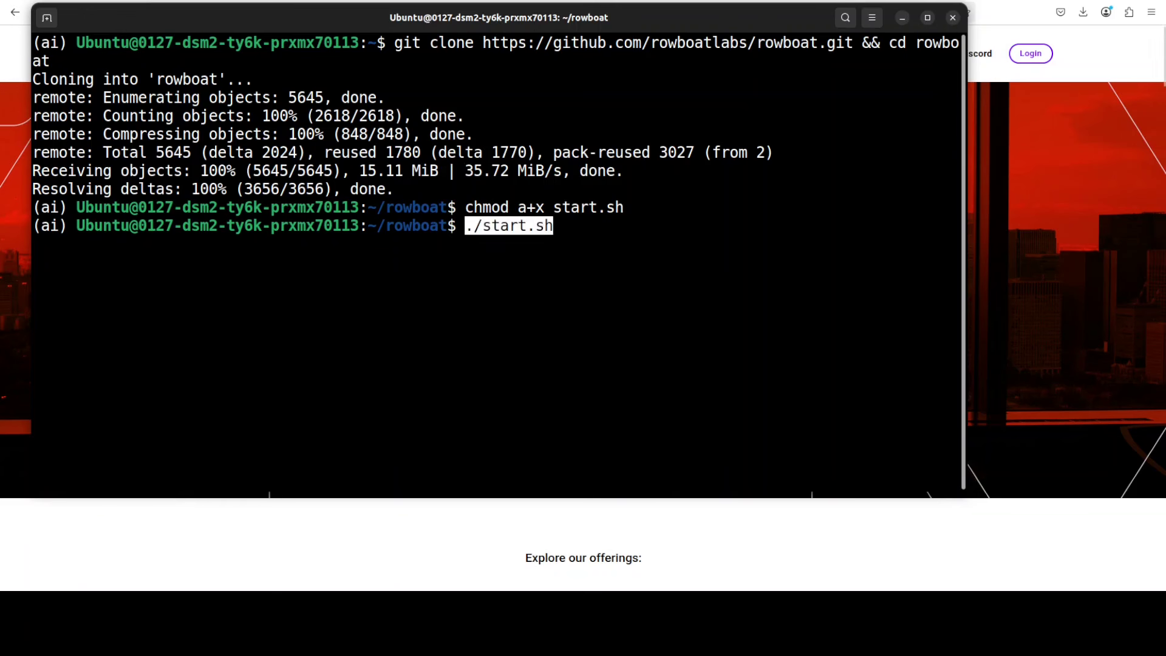
key(Return)
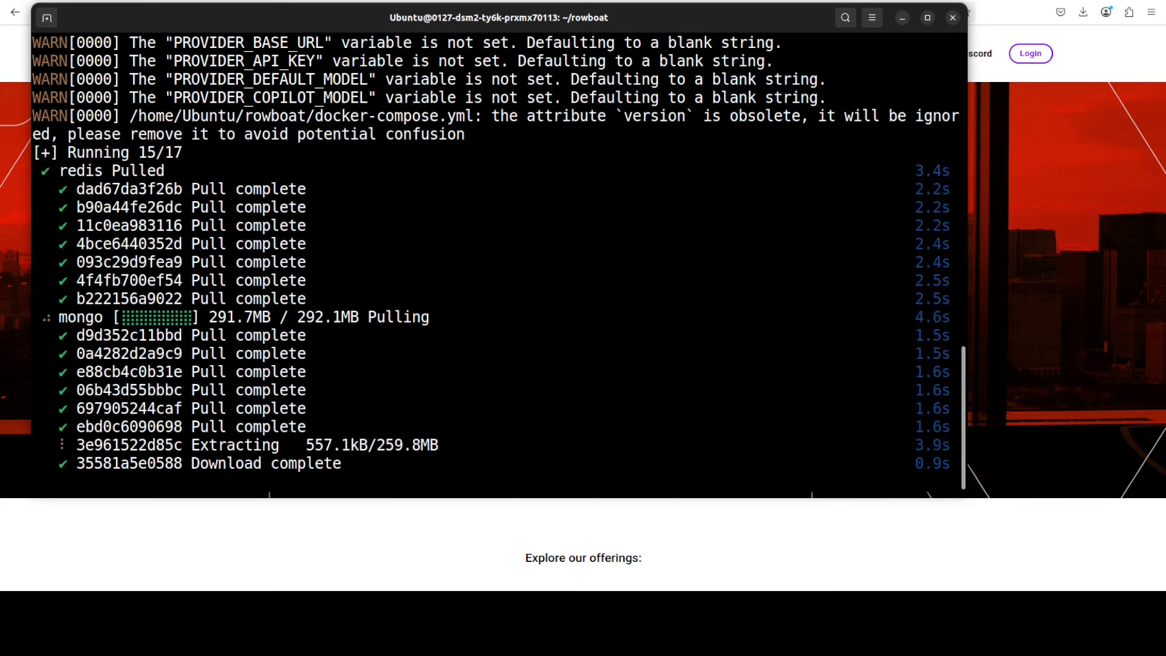
scroll(498, 262, up, 15)
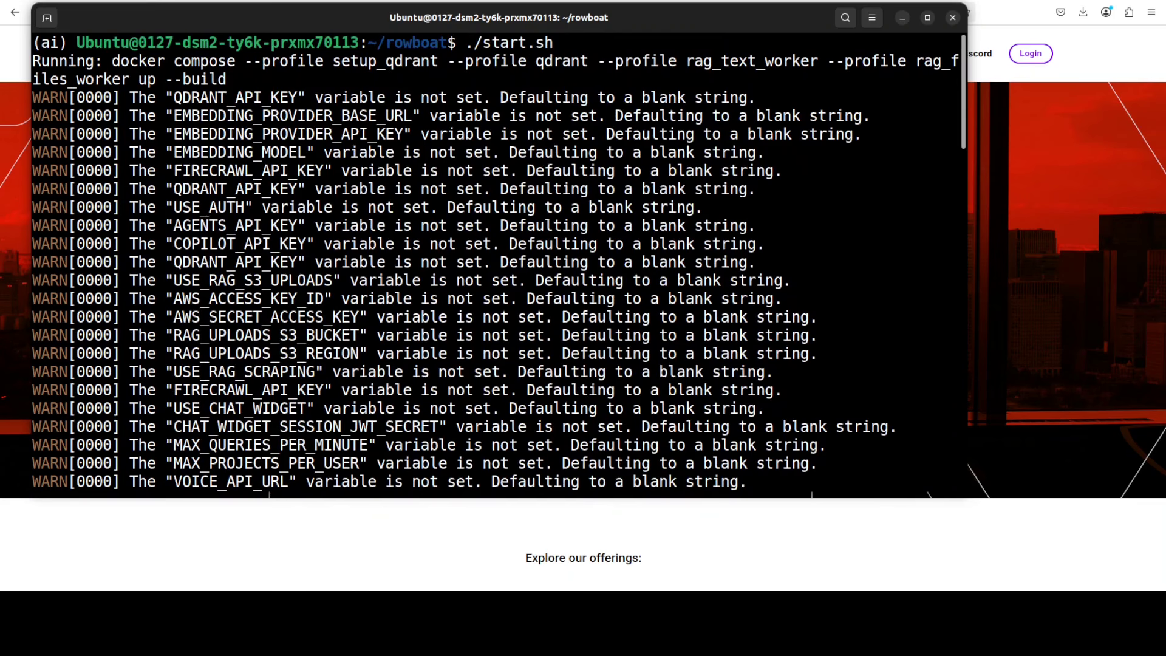
scroll(499, 261, down, 5)
scroll(498, 261, down, 10)
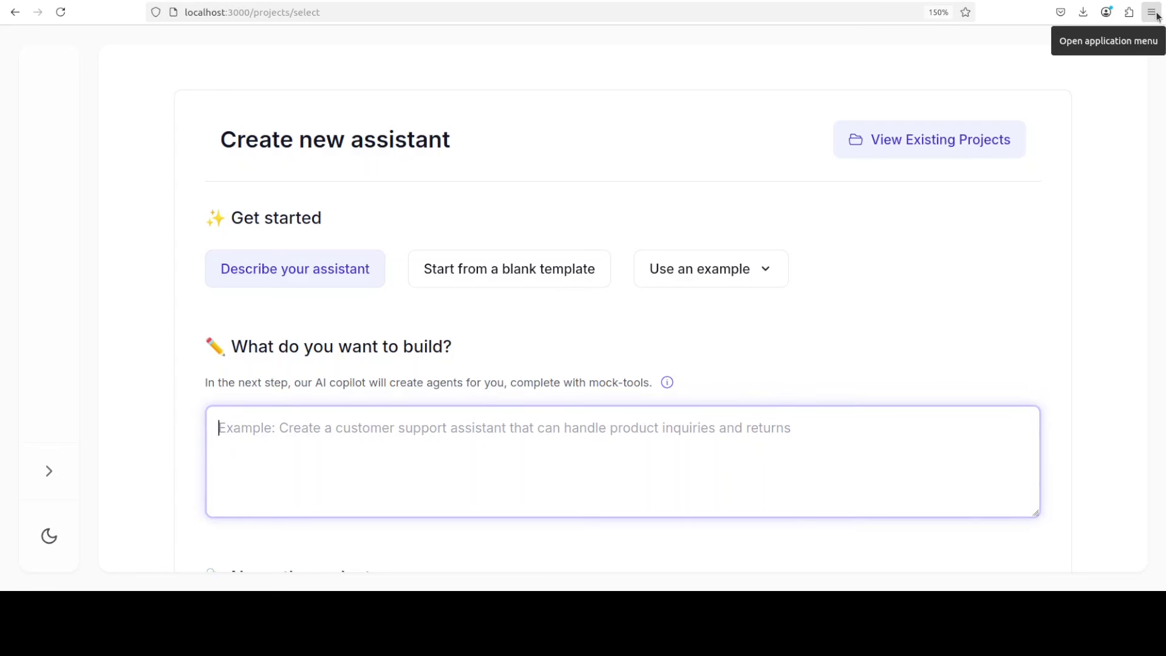
click(1153, 13)
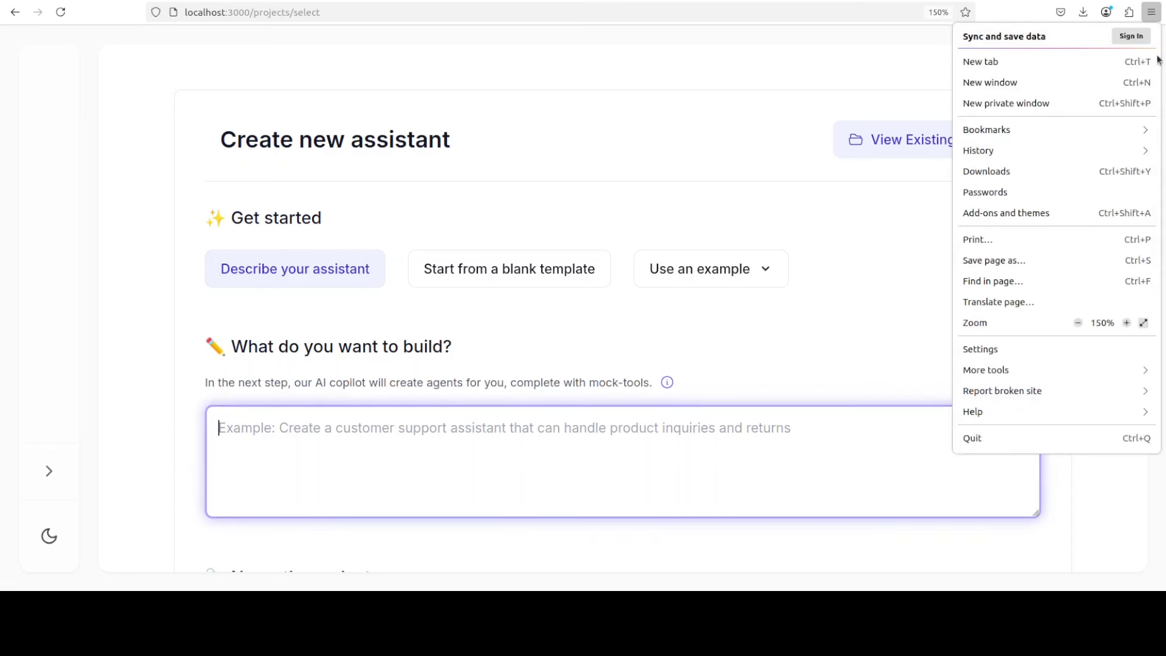
click(1079, 323)
click(1079, 323)
scroll(636, 401, down, 3)
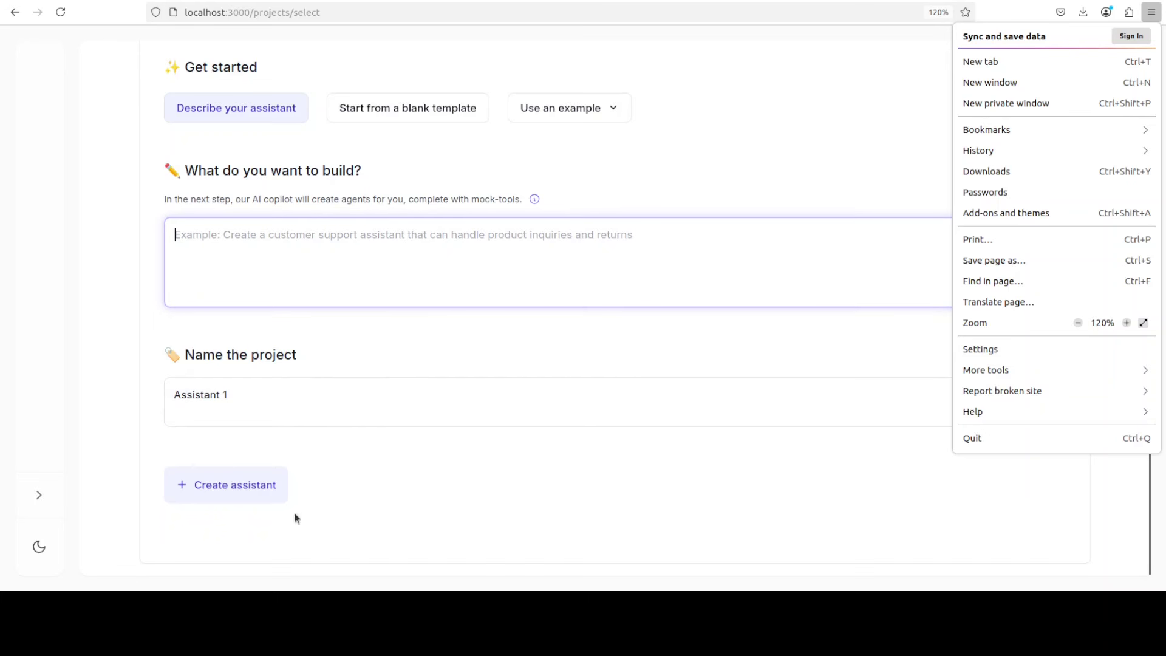
scroll(547, 395, up, 3)
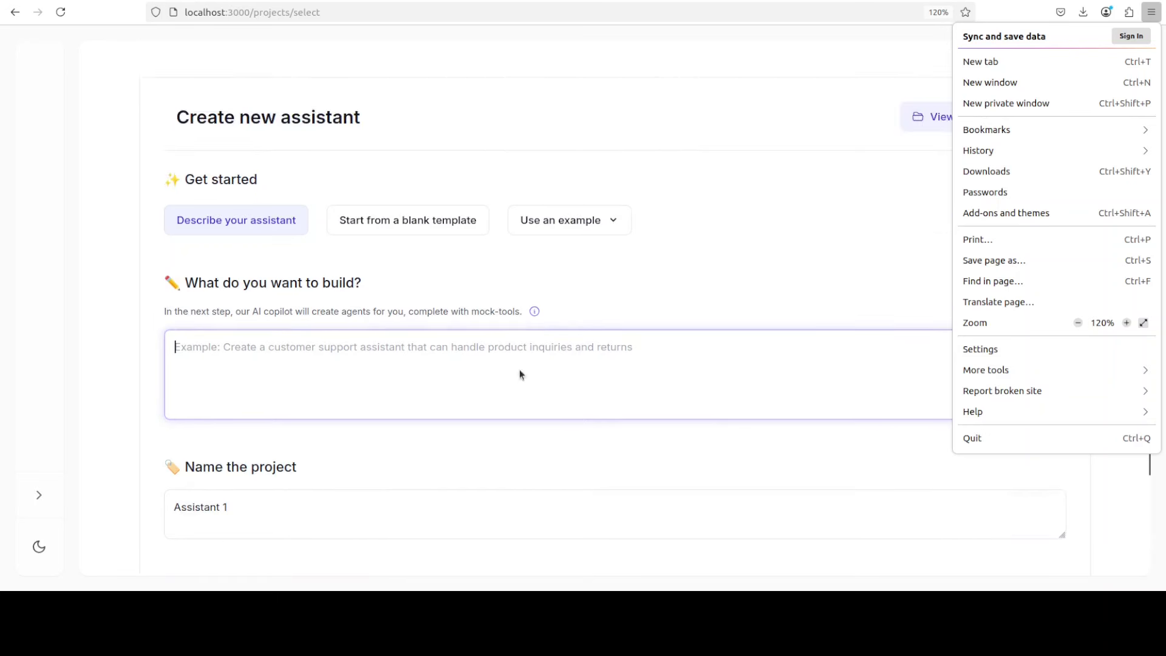
click(444, 369)
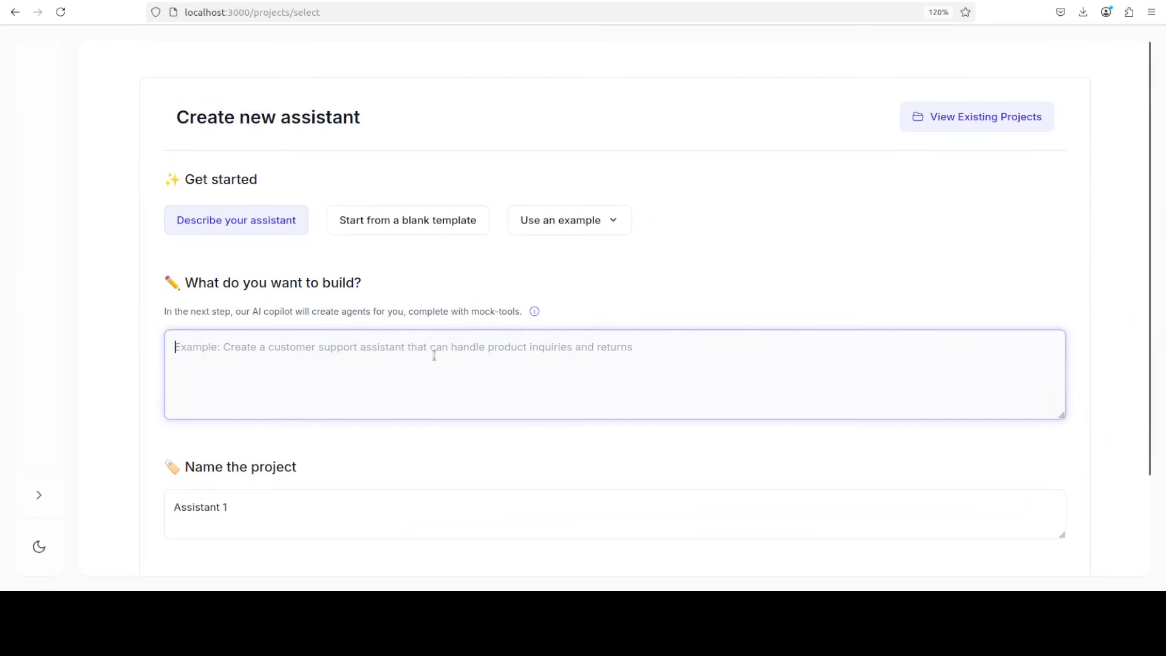
key(ctrl+plus)
key(ctrl+plus)
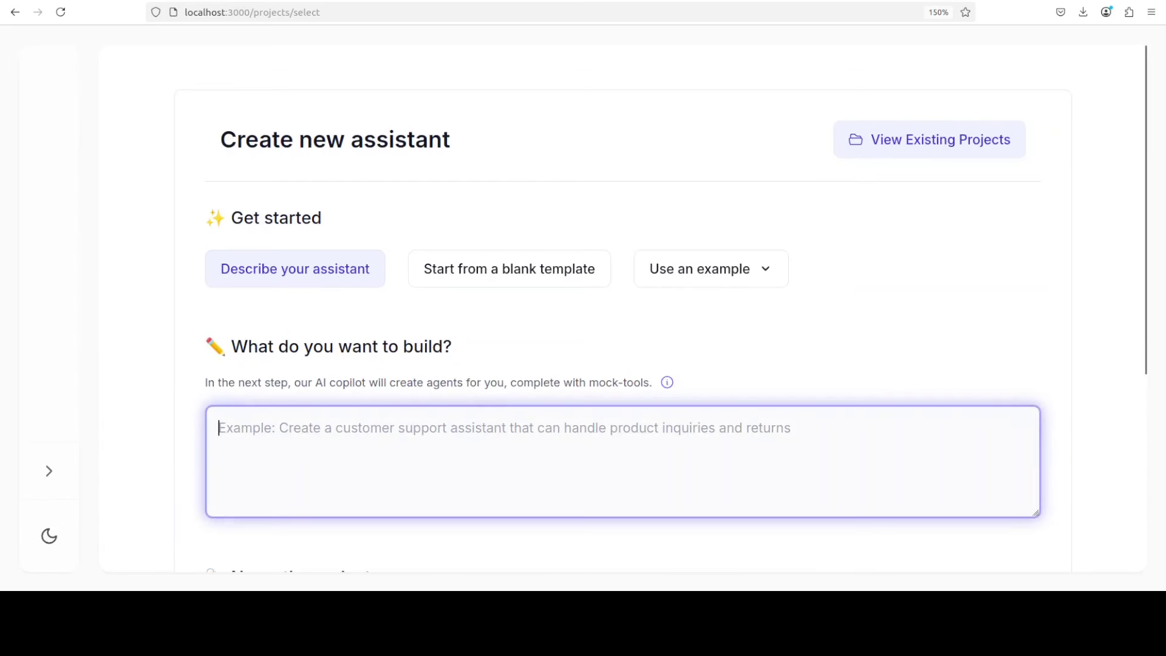
Step: Describe the build as a coffee shop AI assistant handling order tracking and menu information, with mocked order lookup, menu access and inventory checking tools
click(377, 448)
text(Create an AI assistant for a coffee shop that handles order tracking and menu information. Include necessary tools like order lookup, menu access, and inventory checking - mock all tools for testing.)
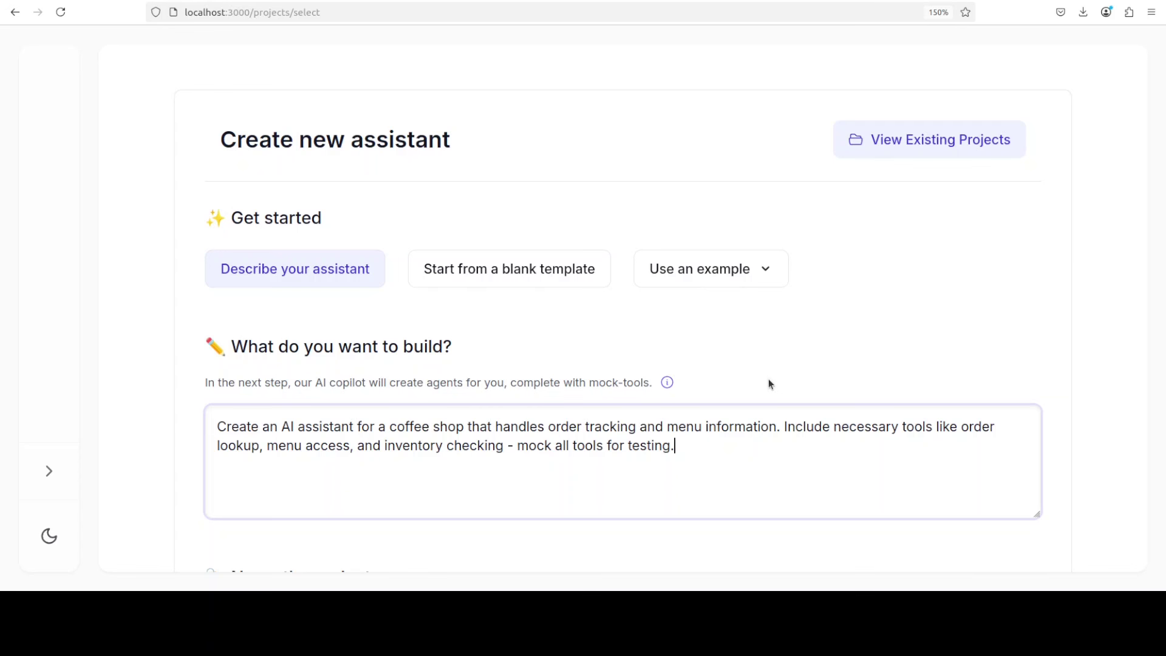
Step: Name the project Coffee Assistant and create the assistant
scroll(768, 383, down, 3)
scroll(740, 348, down, 3)
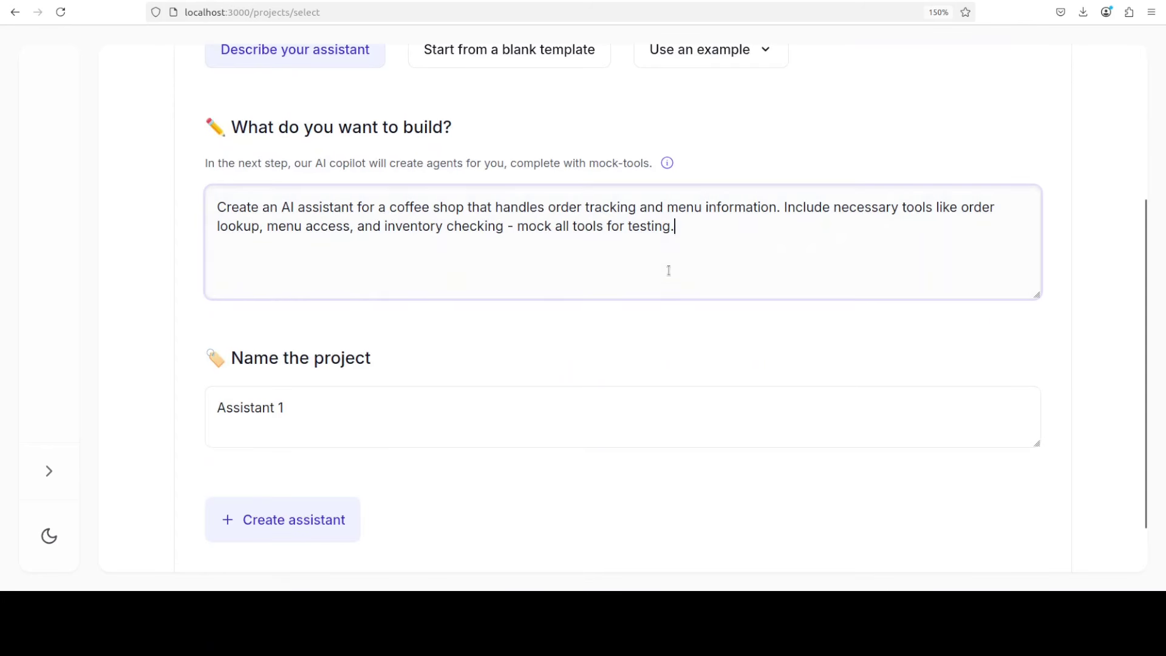
mouse_move(667, 163)
scroll(317, 354, down, 2)
triple_click(255, 344)
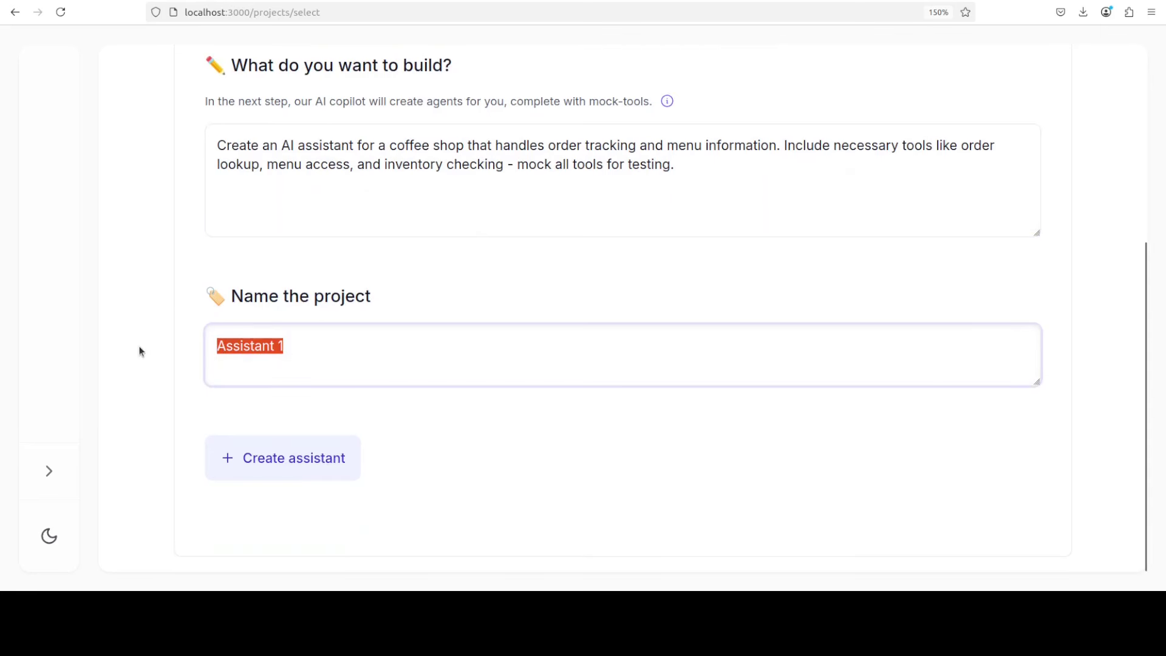
text(Coffee Assistant)
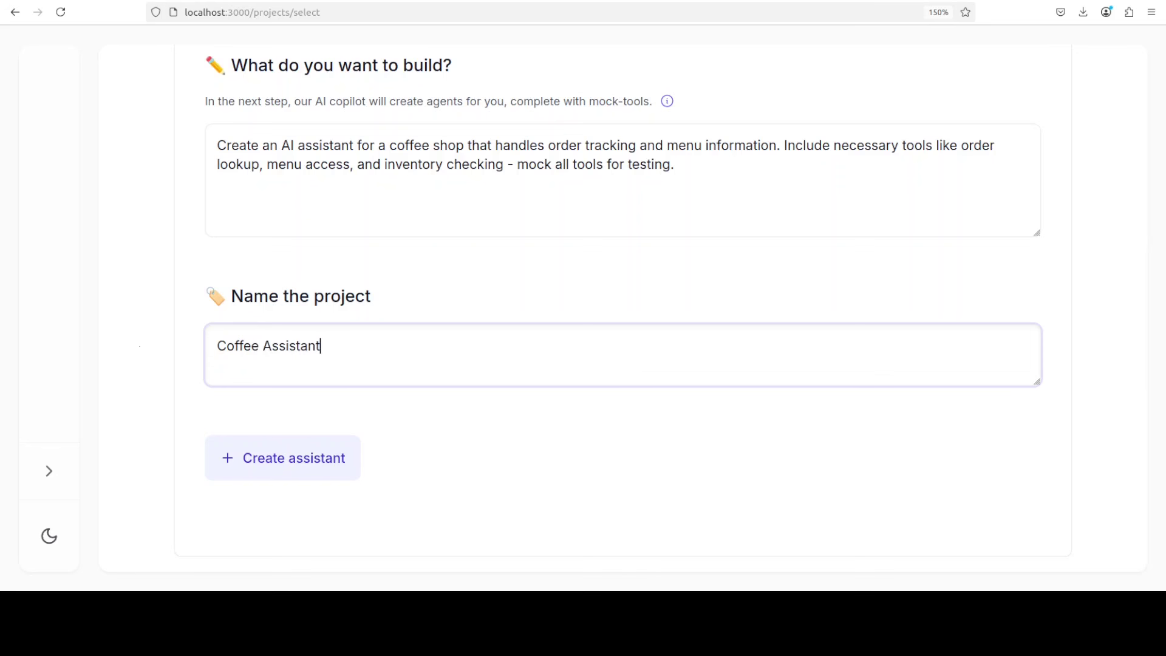
click(502, 465)
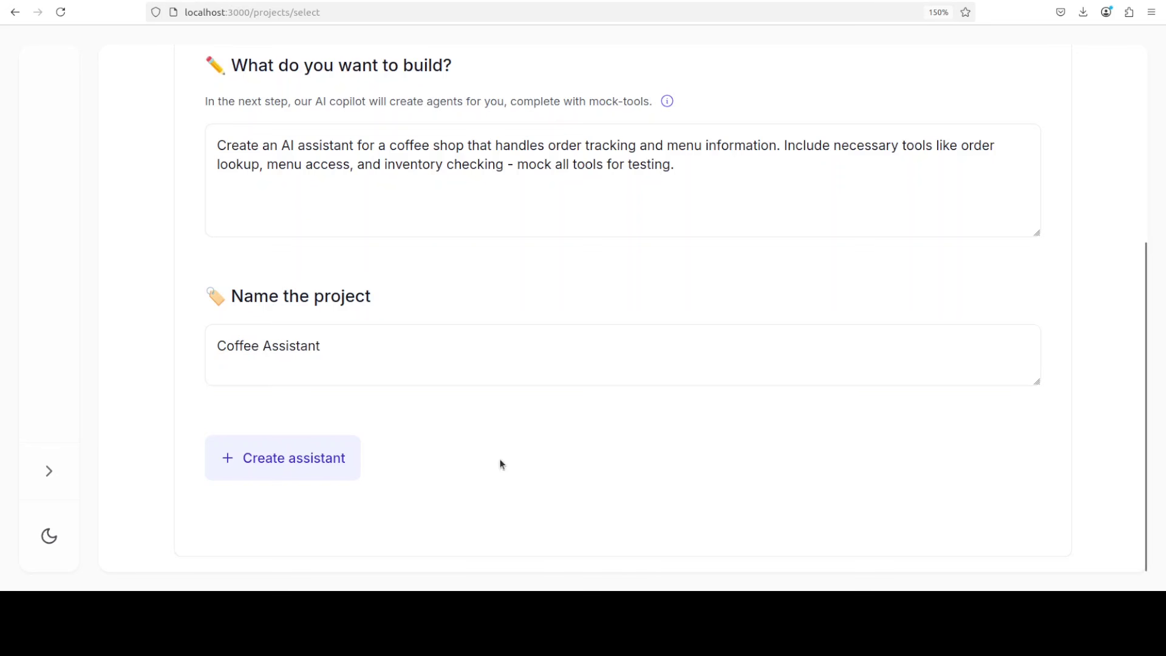
click(292, 469)
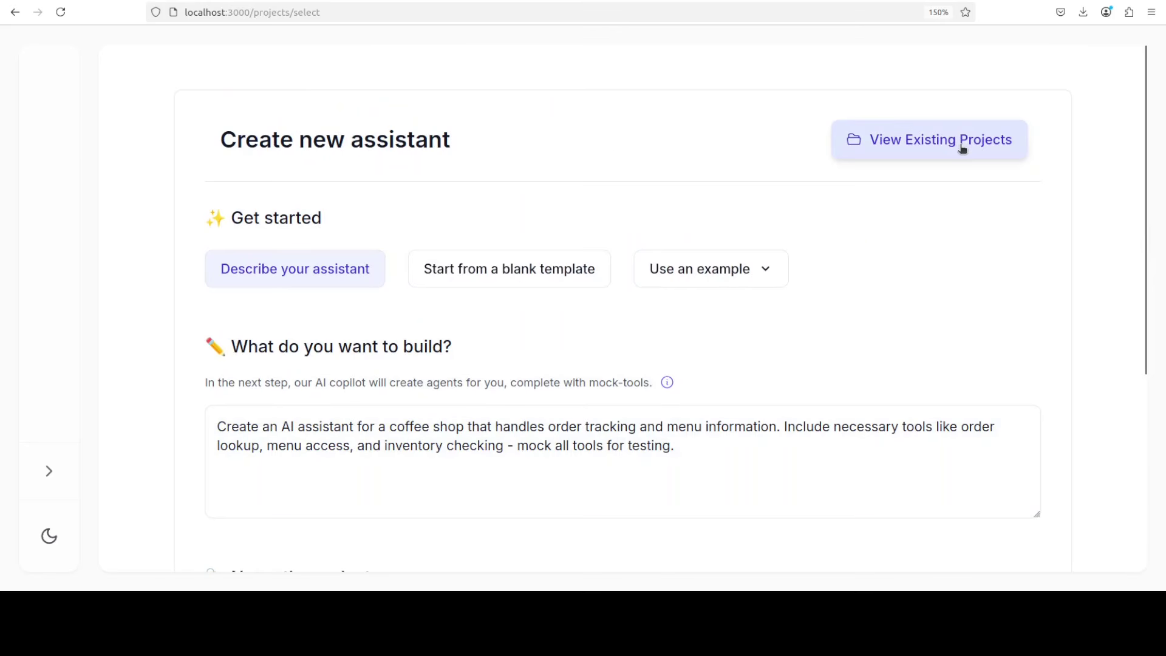
scroll(905, 300, down, 5)
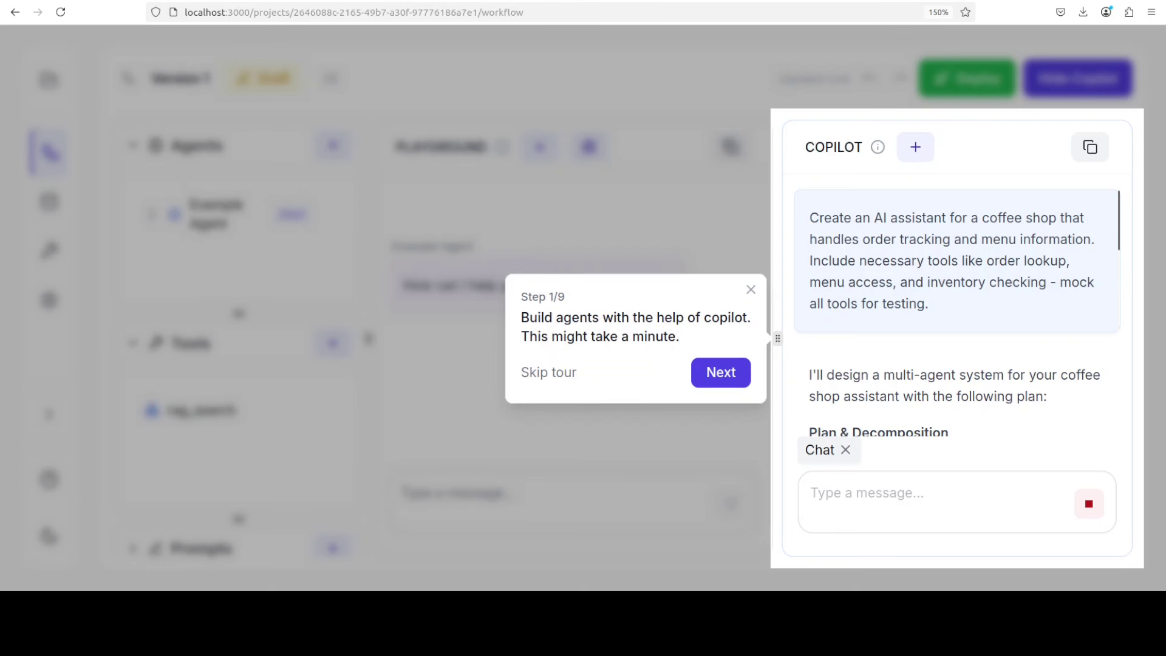
Step: Close the guided tour, read the copilot's multi-agent plan and apply its proposed order_lookup mock tool
click(751, 290)
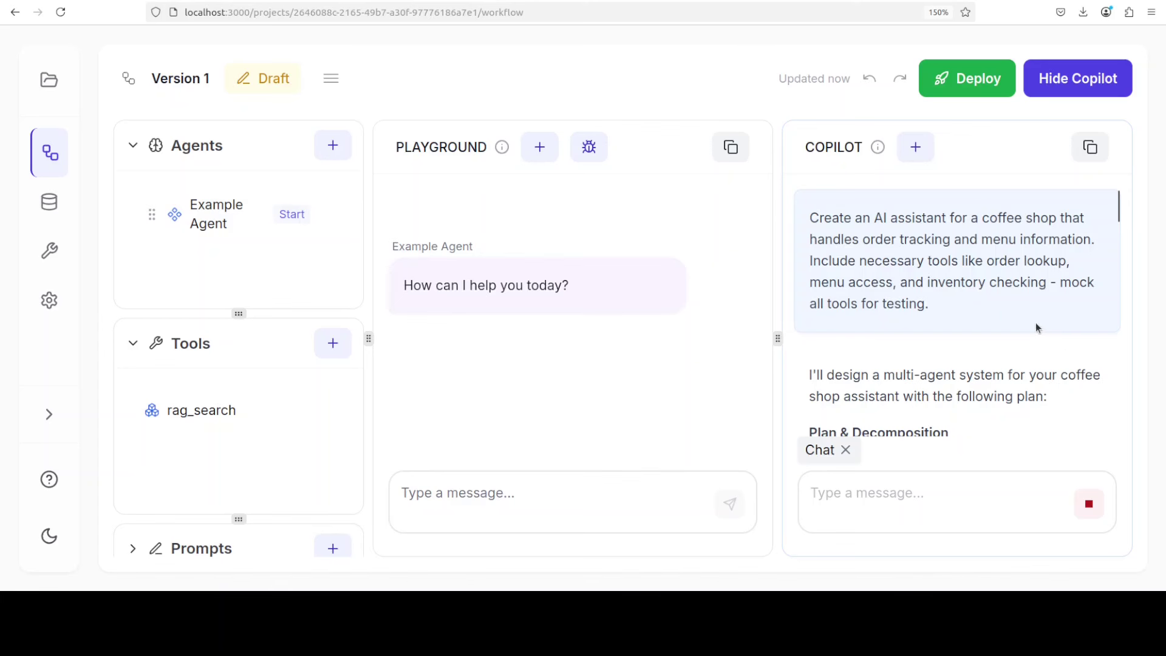
scroll(1037, 323, down, 4)
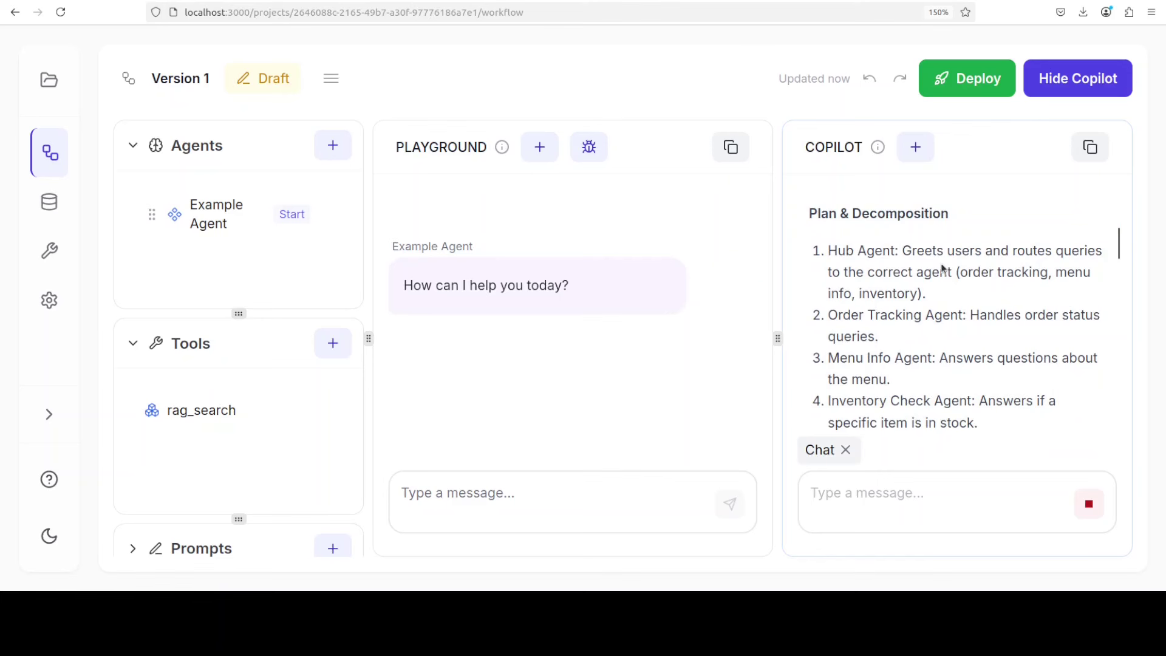
scroll(942, 260, down, 2)
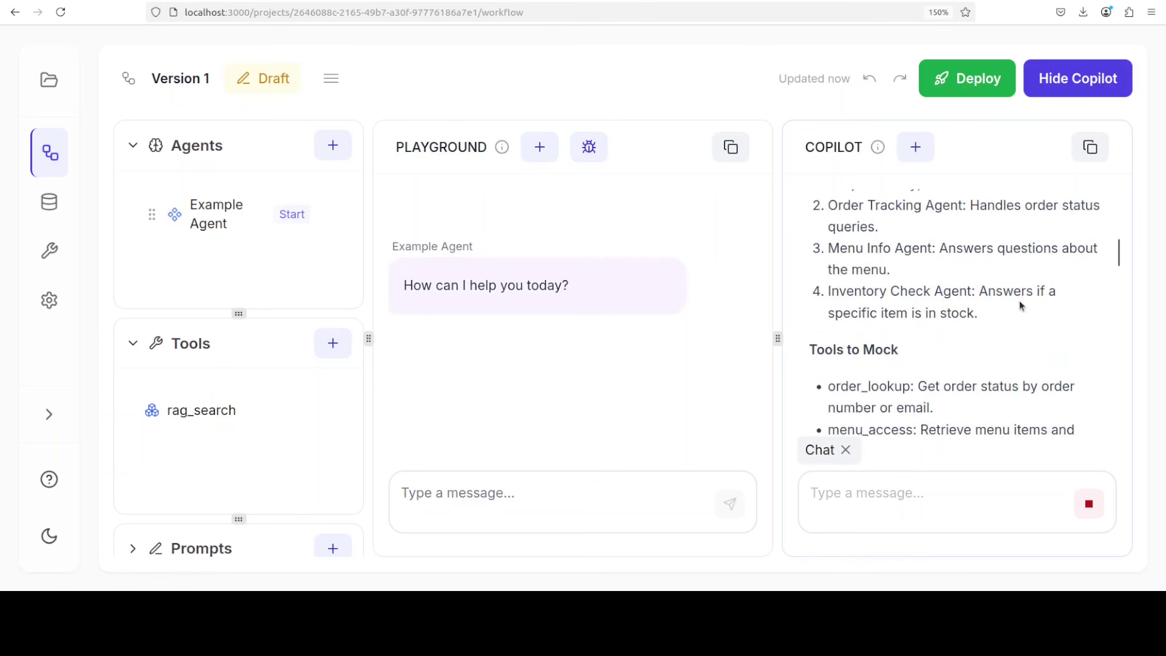
scroll(1019, 304, down, 6)
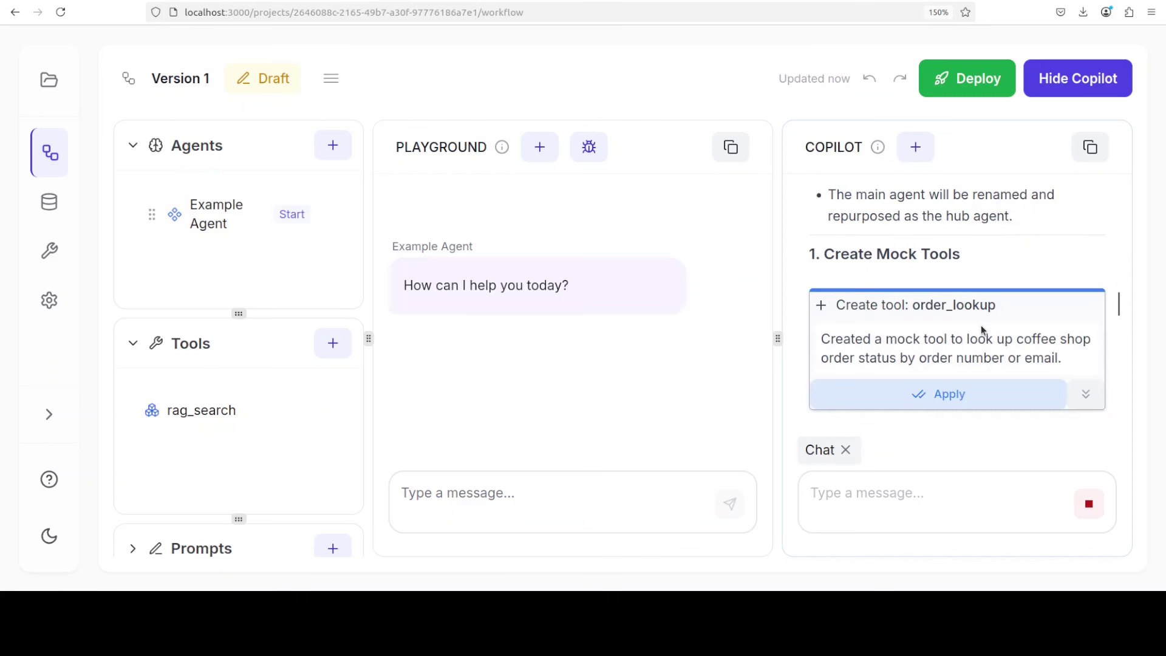
click(960, 409)
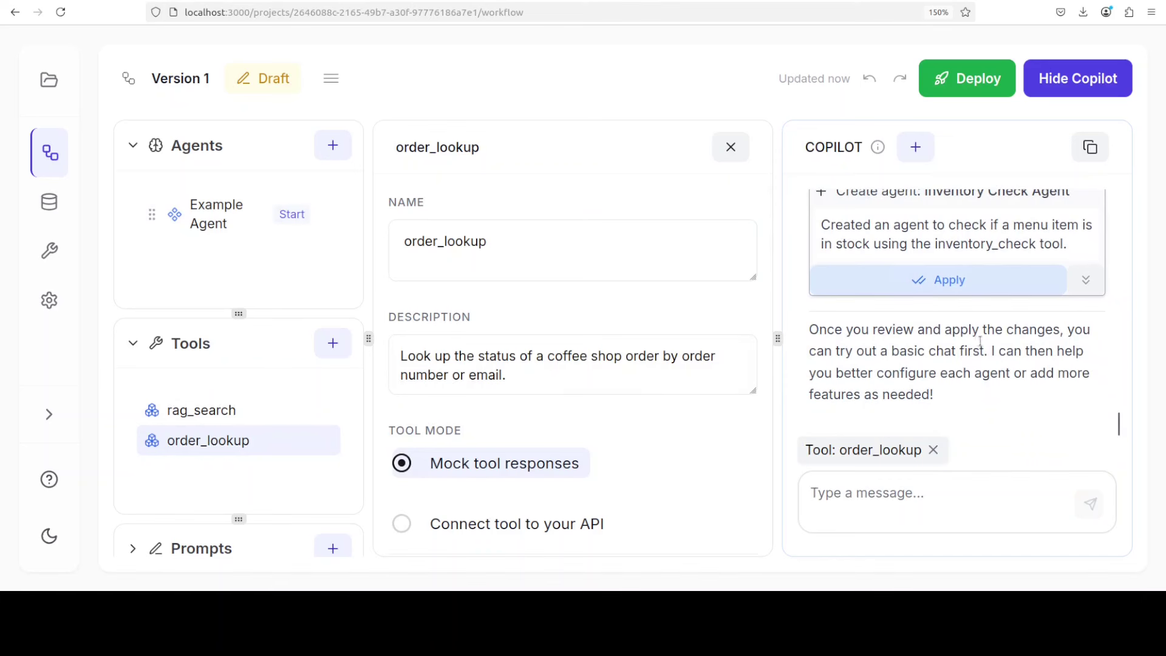
Step: Apply the copilot's proposed menu_access and inventory_check mock tools
scroll(978, 342, up, 2)
scroll(984, 273, up, 10)
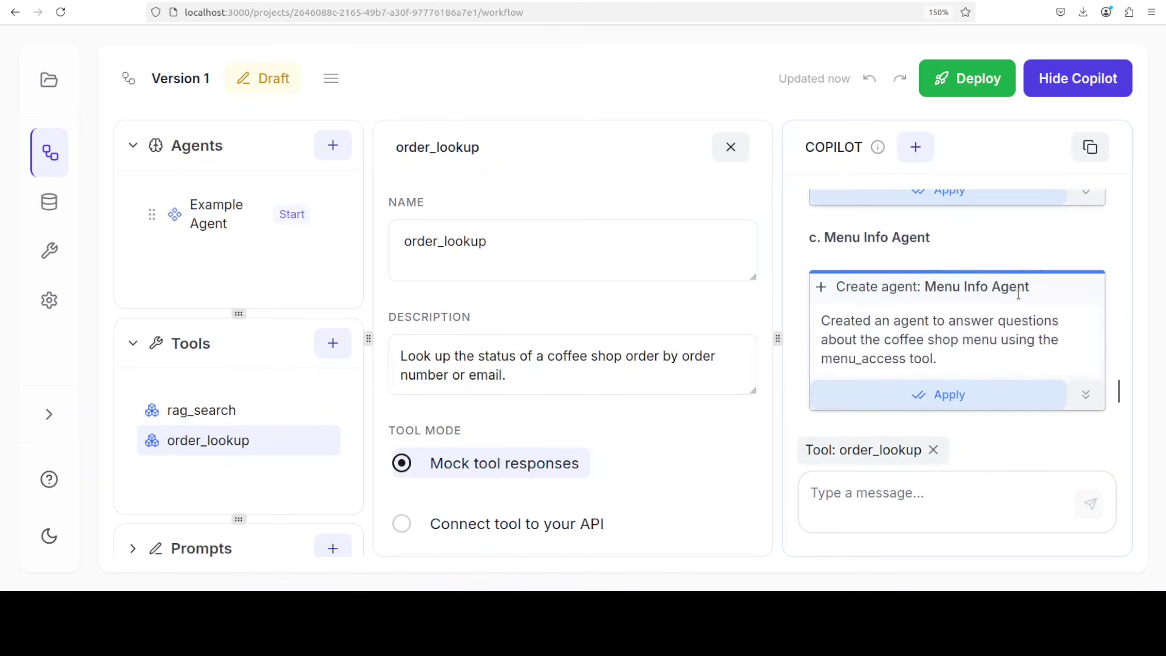
scroll(1018, 298, up, 5)
scroll(1018, 298, down, 3)
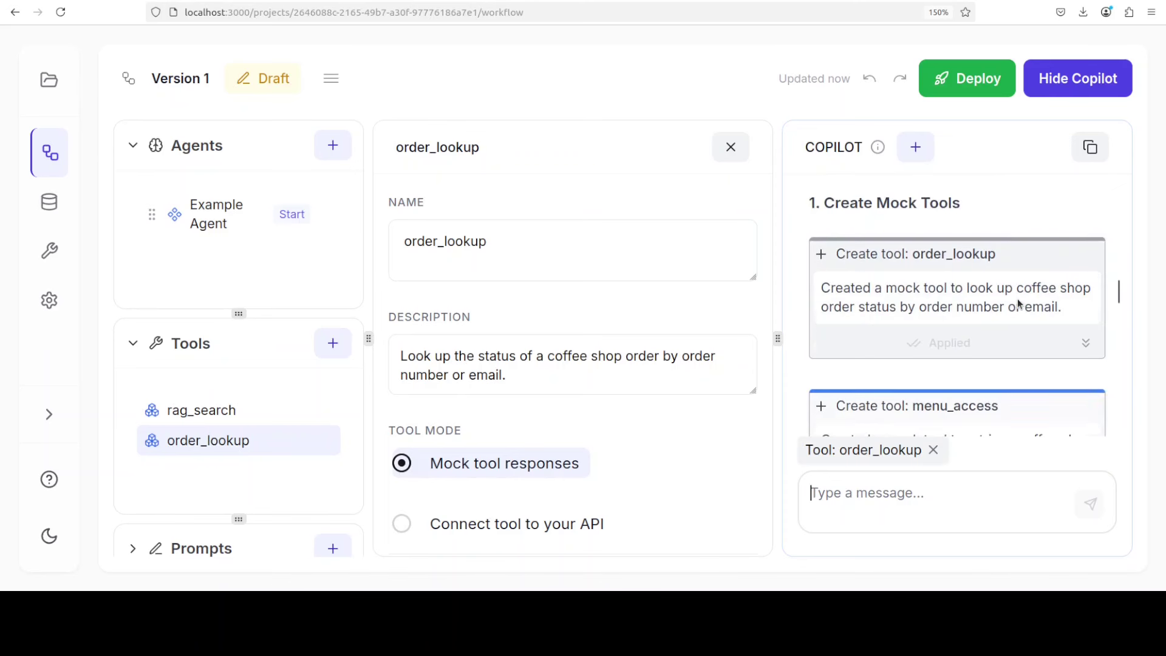
scroll(1020, 304, down, 2)
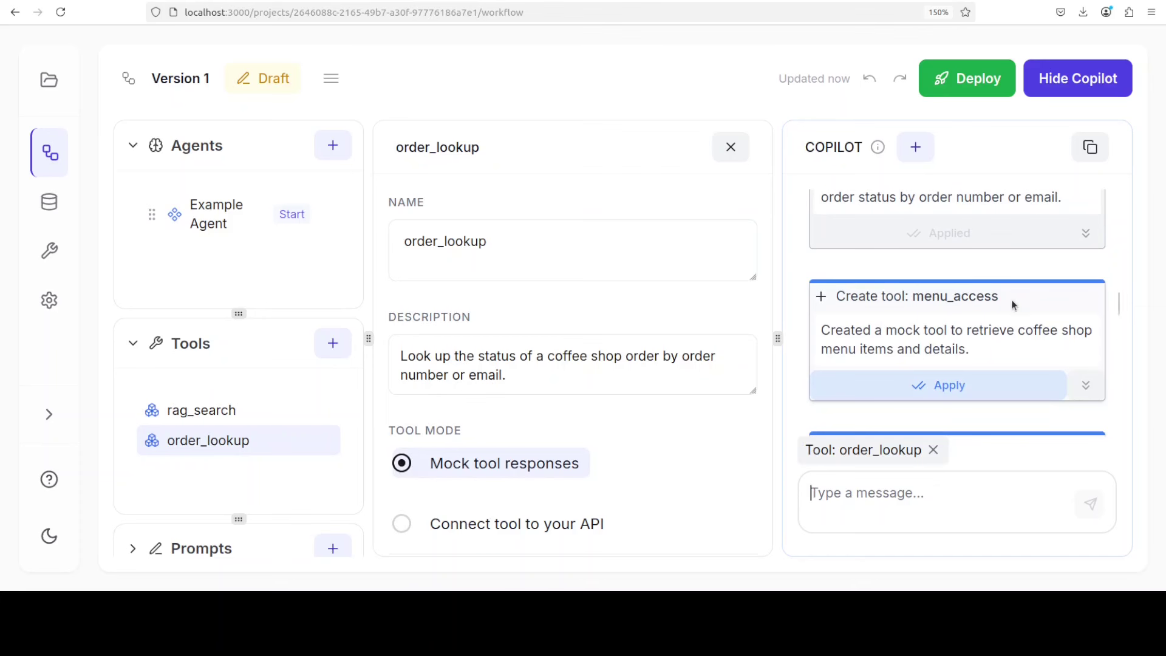
click(946, 392)
scroll(1011, 353, down, 2)
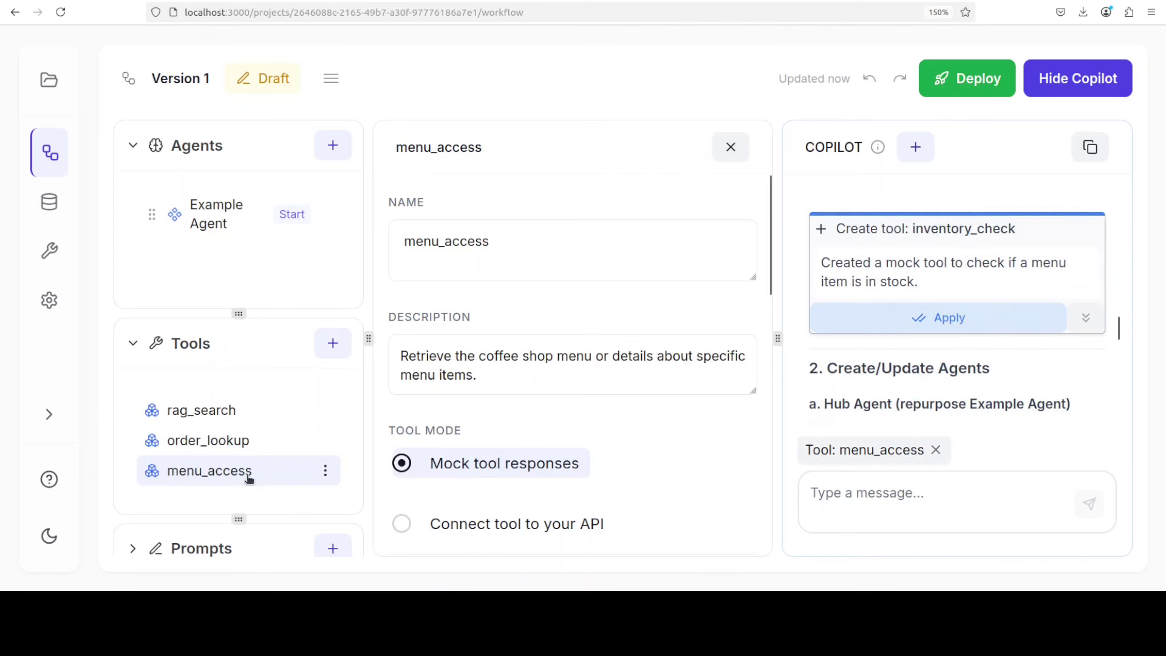
click(958, 319)
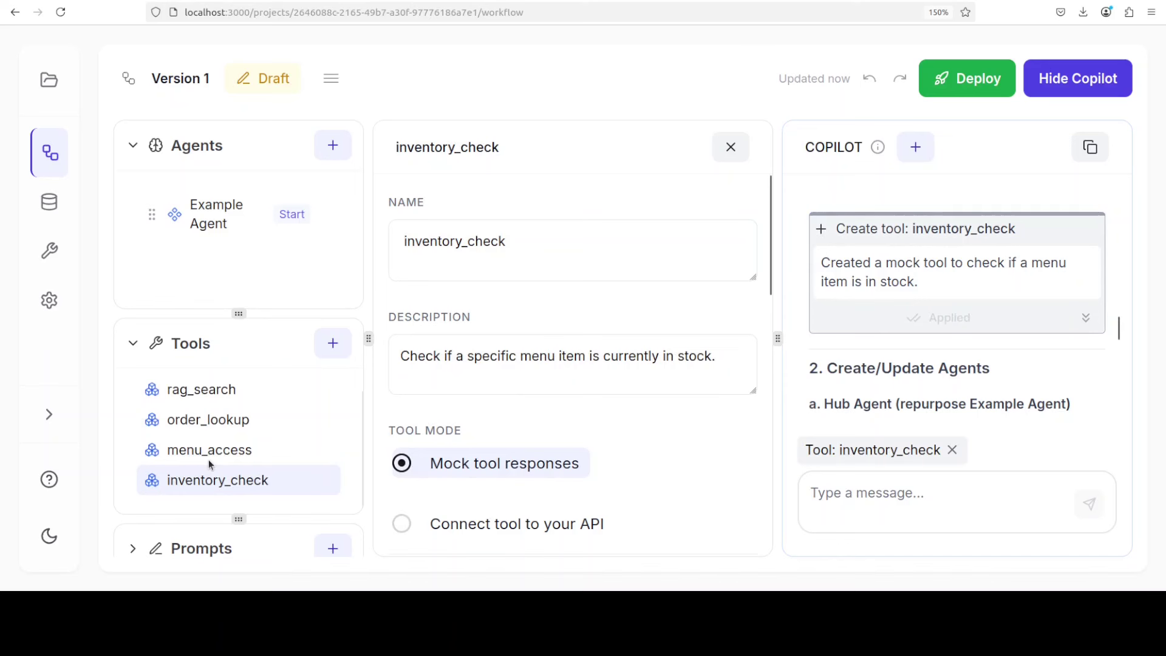
Step: Read through the copilot's proposed agents and examine the inventory_check tool's mode and parameter settings
scroll(873, 290, down, 5)
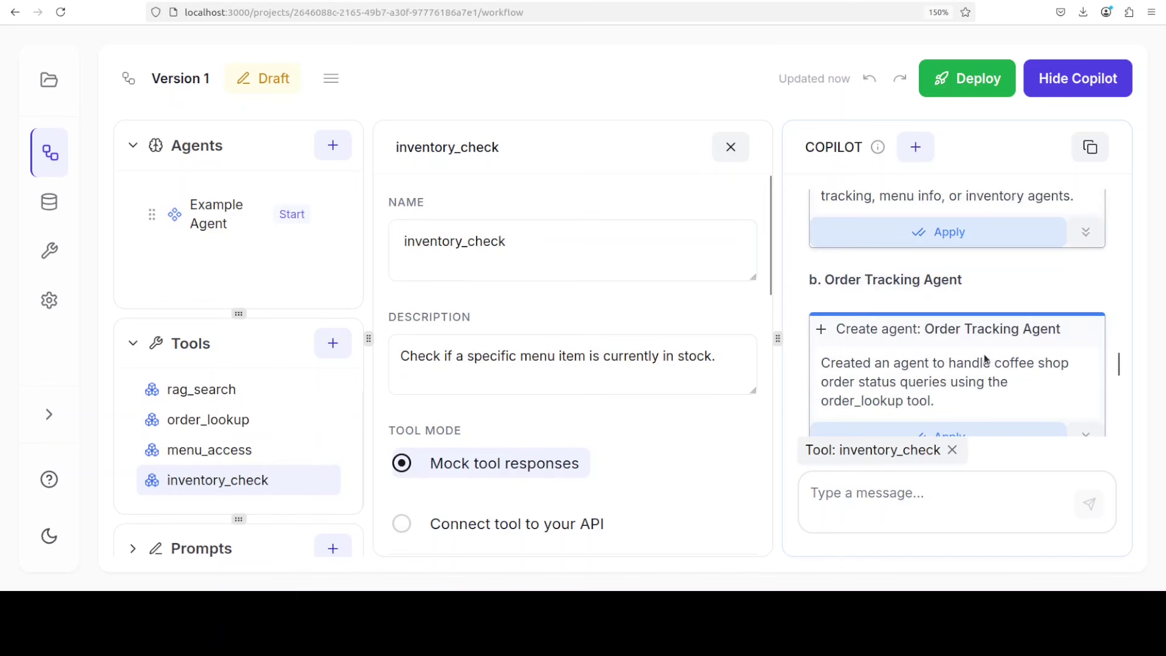
scroll(976, 291, down, 8)
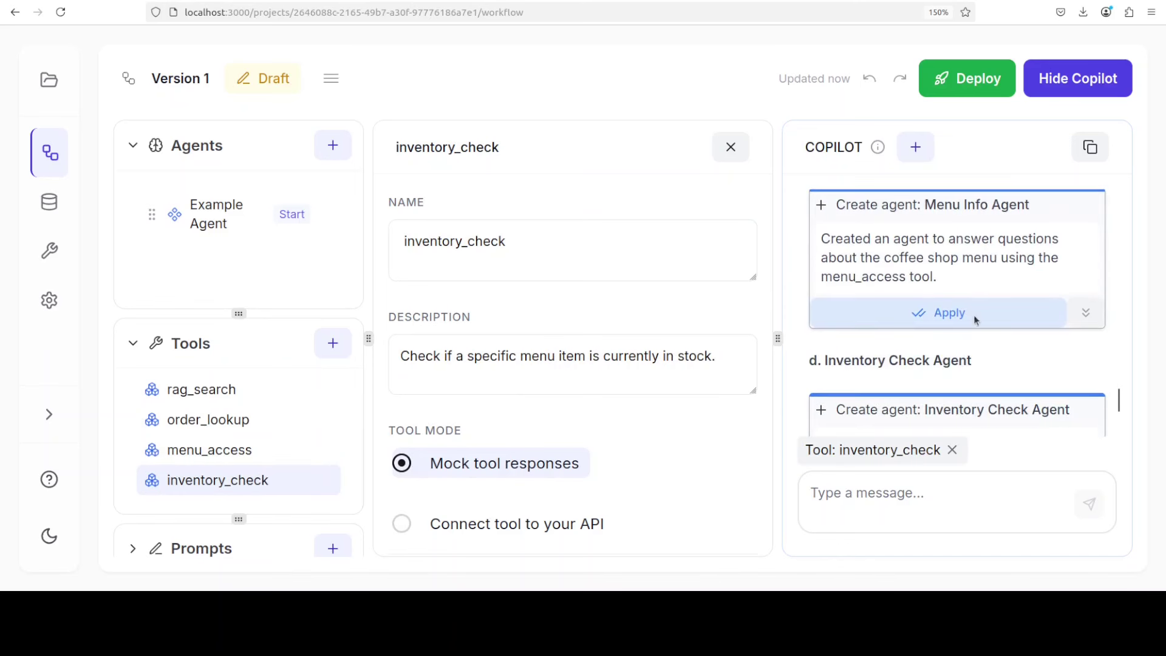
scroll(1000, 362, down, 1)
scroll(1001, 367, down, 3)
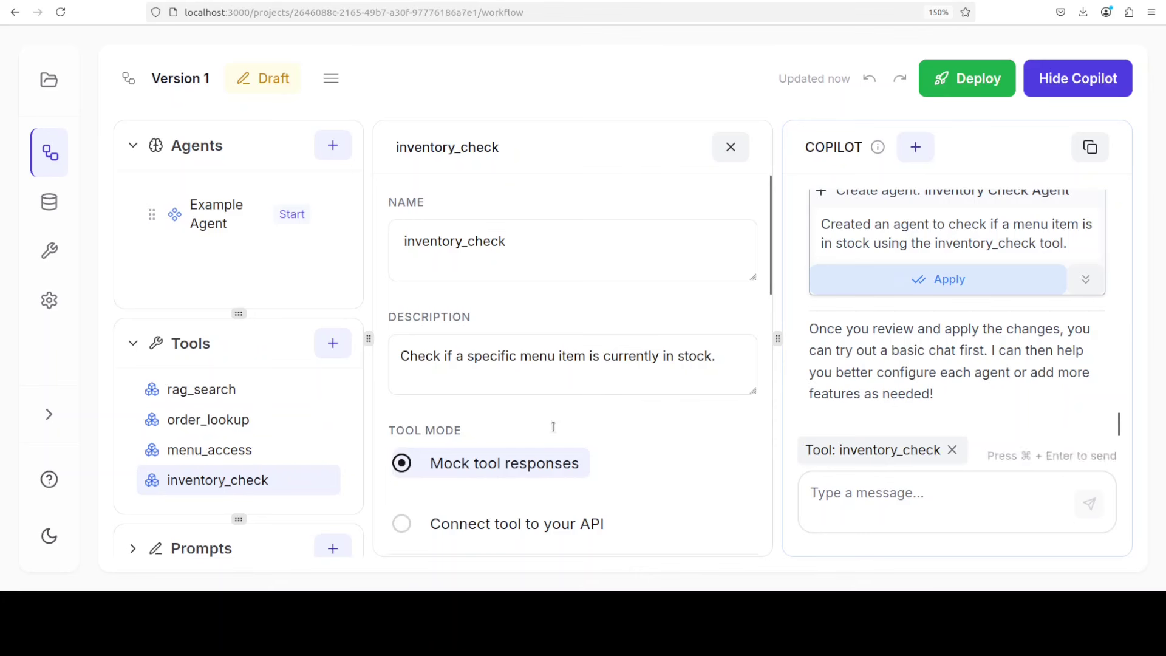
scroll(553, 427, down, 6)
scroll(565, 370, down, 3)
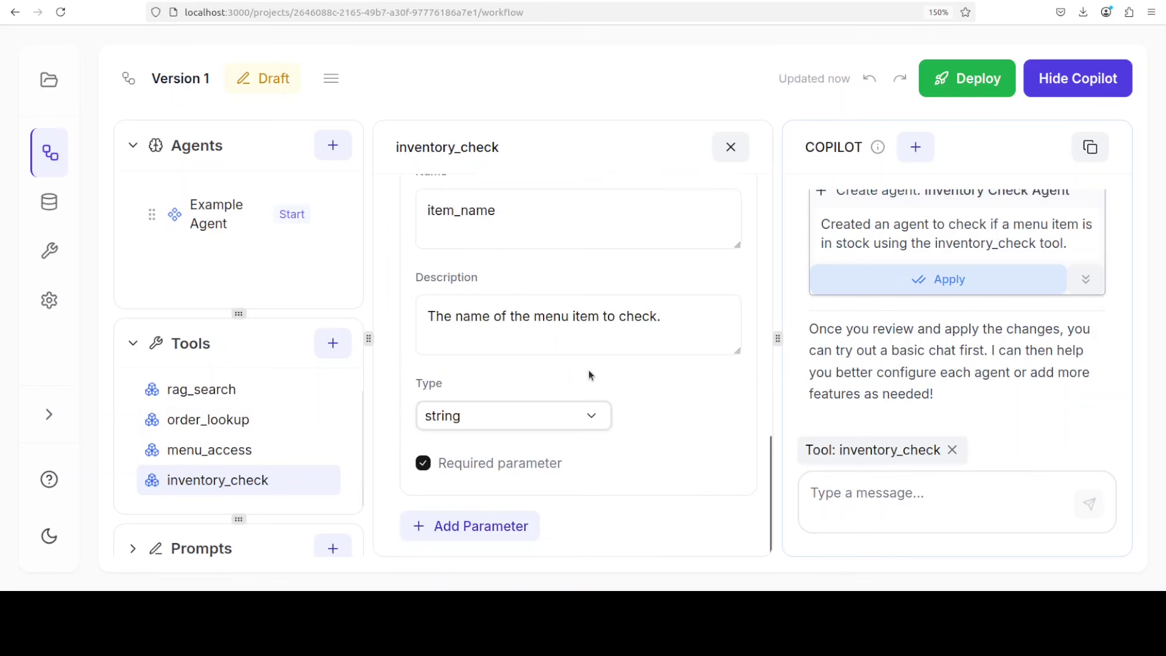
scroll(613, 437, up, 10)
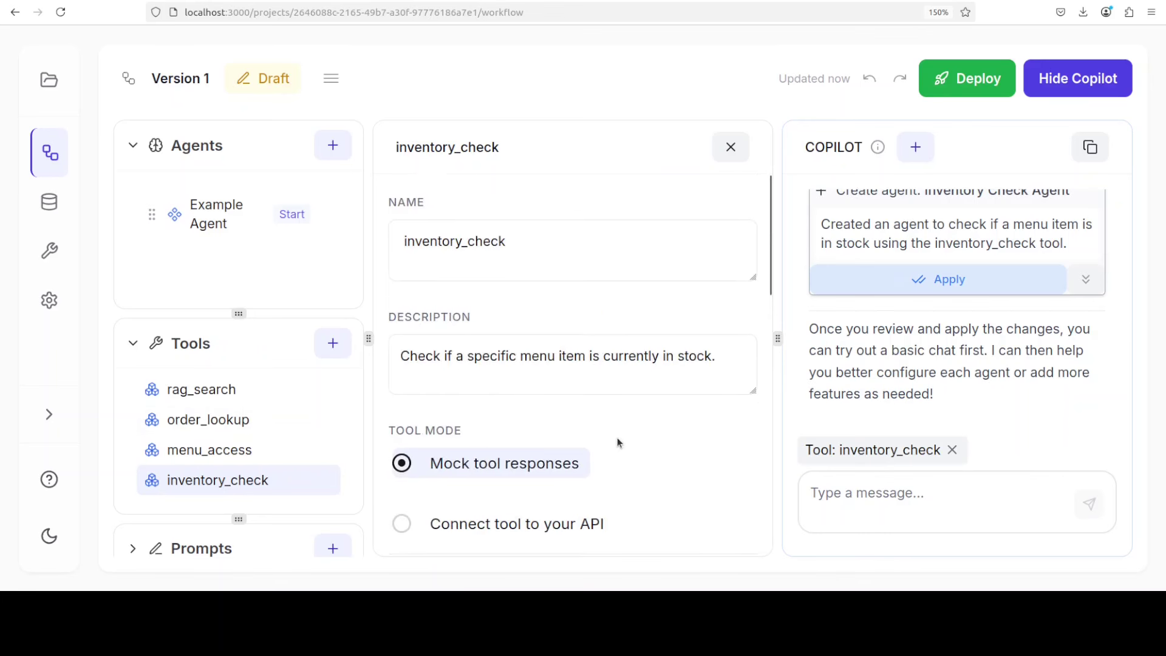
Step: Open the menu_access and order_lookup tools and examine order_lookup's parameters
click(228, 451)
click(222, 419)
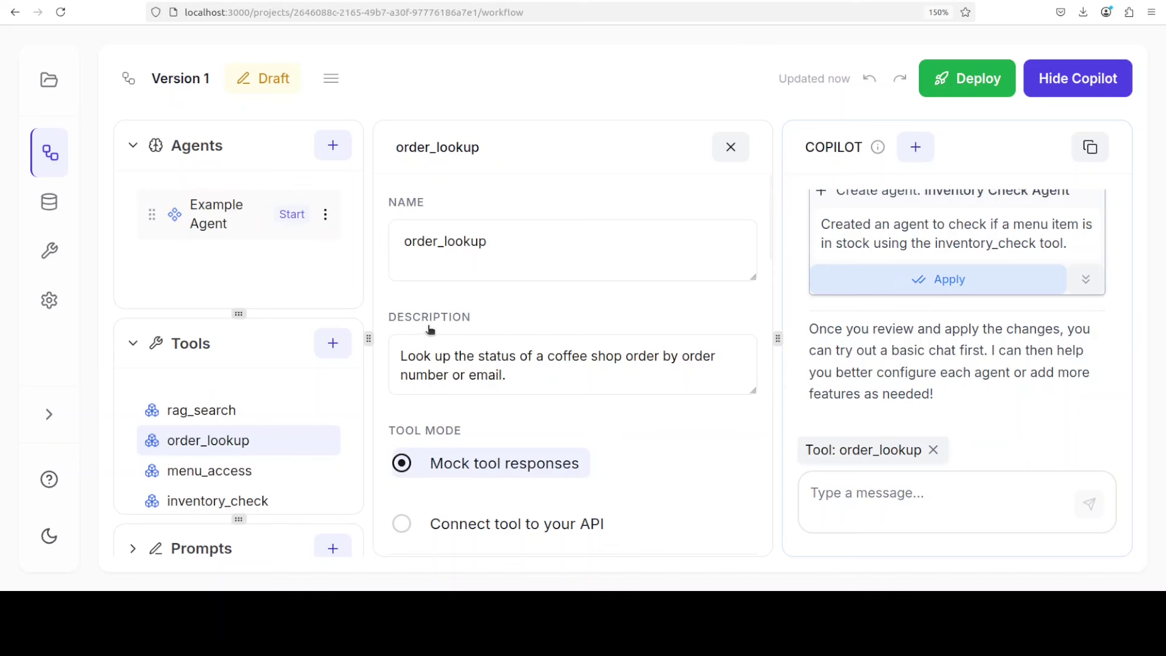
scroll(381, 373, down, 5)
scroll(381, 373, down, 5)
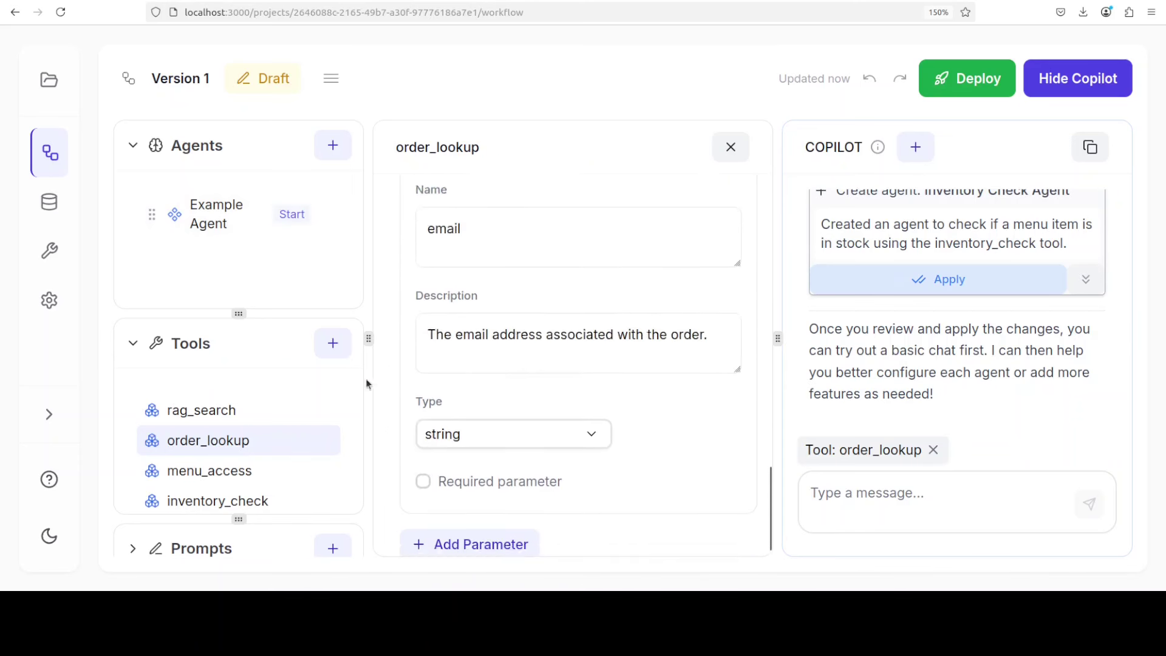
scroll(263, 412, down, 1)
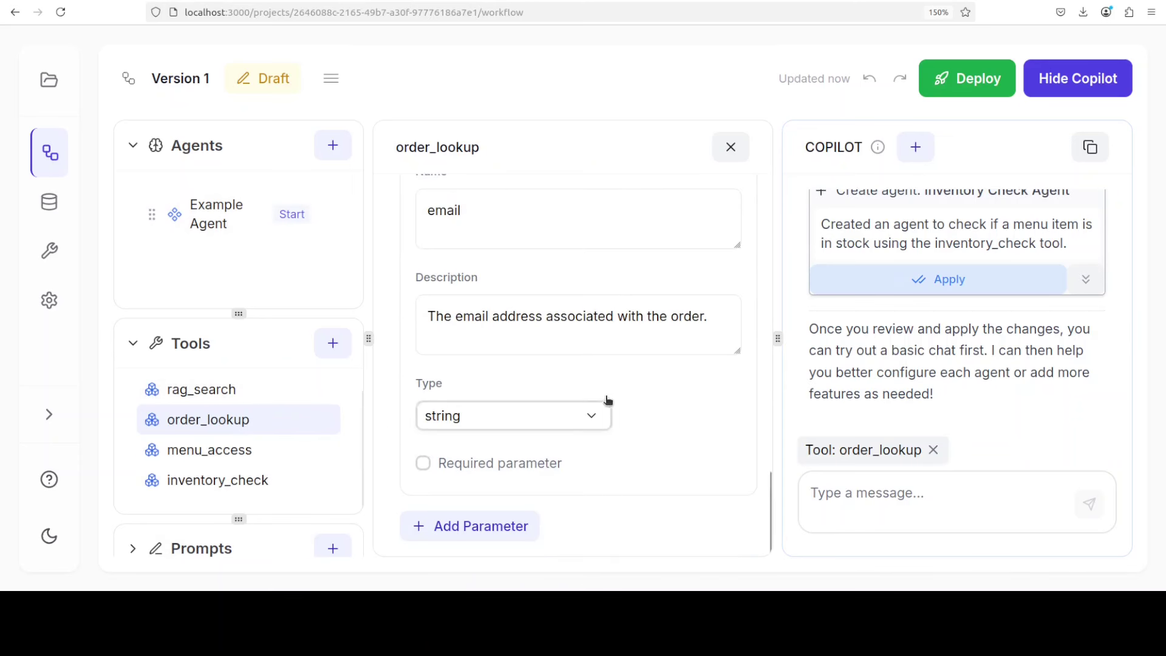
Step: Return to the playground and ask the agent "What's your strongest espresso drink and how long will it take to prepare?"
scroll(602, 398, up, 10)
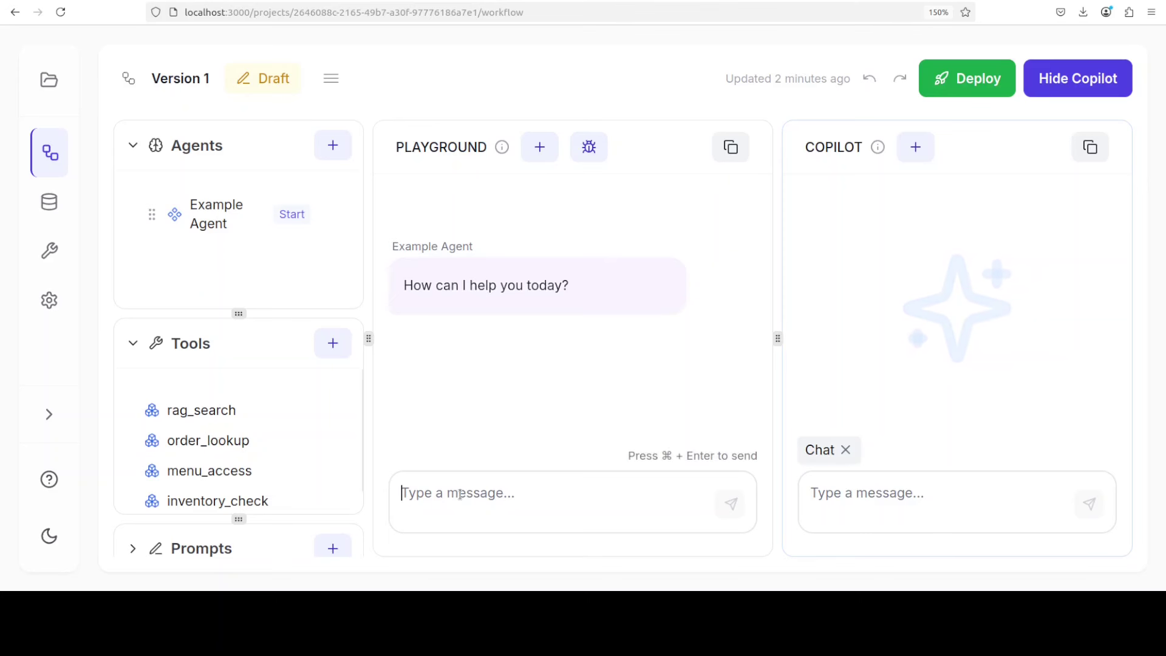
text(What's your strongest espresso drink and how long will it take to prepare?)
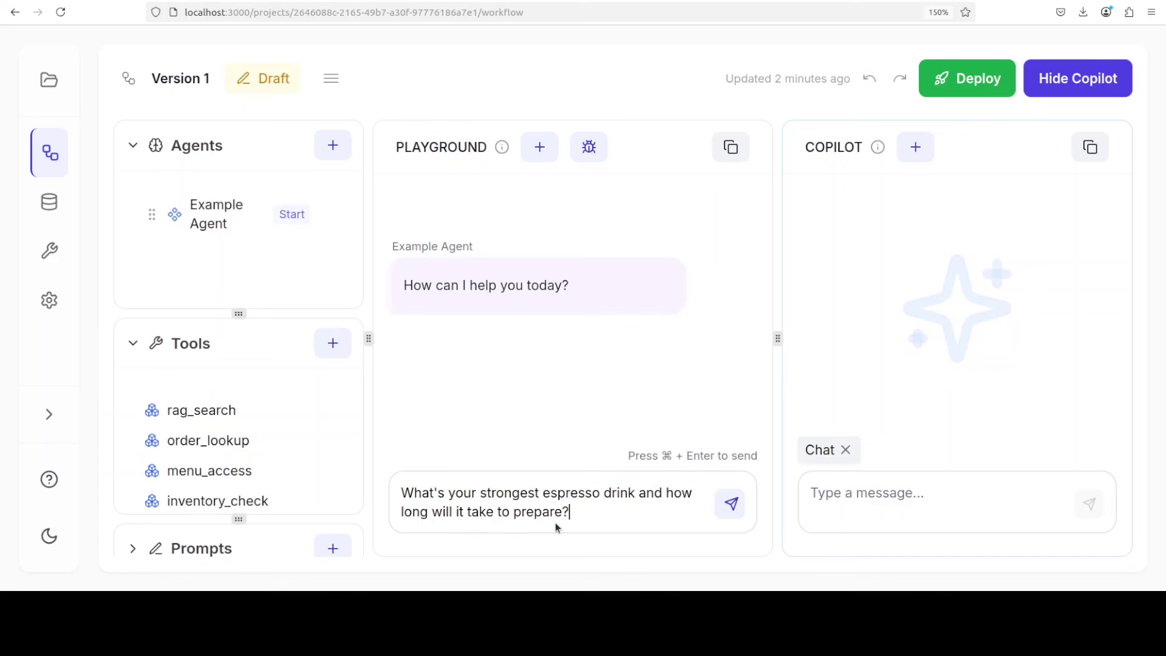
click(733, 505)
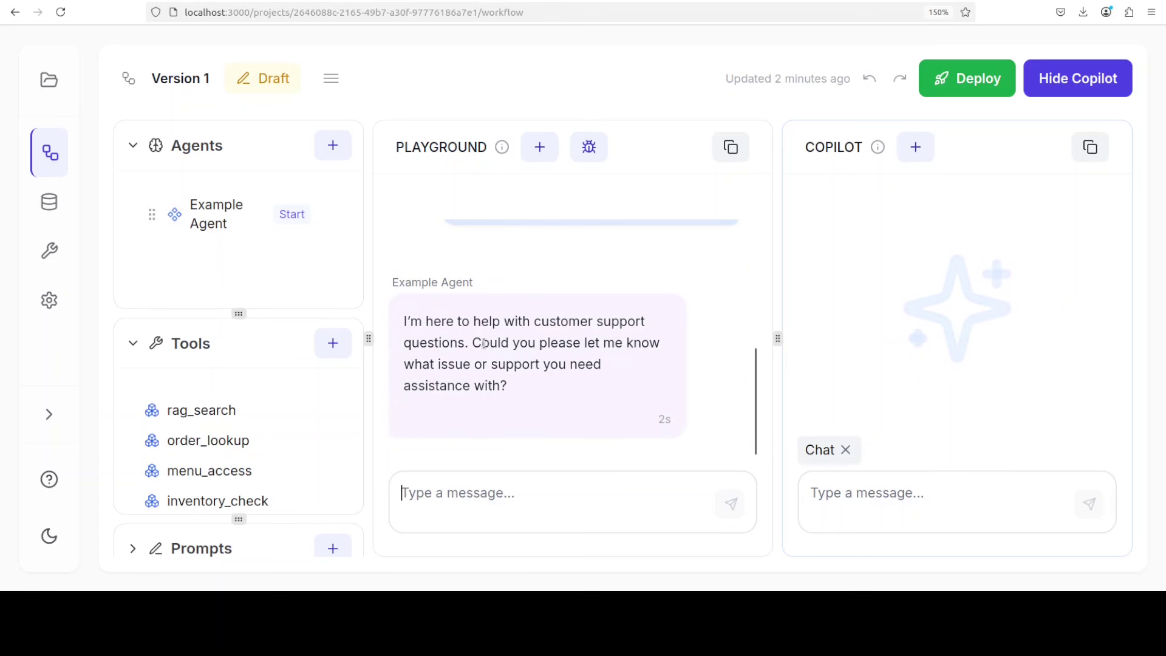
Step: Send the playground agent the complaint "I am not happy with the way that girl is smiling at me"
click(466, 507)
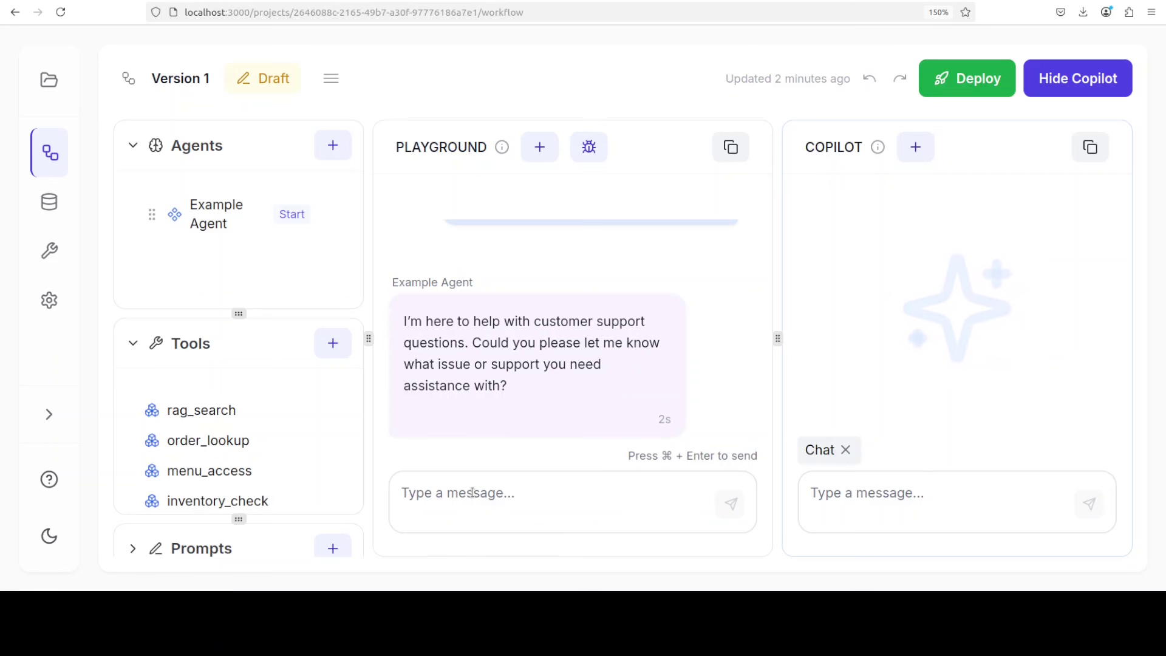
text(I AM NOT)
key(ctrl+a)
key(BackSpace)
text(I am  not happy with hte)
key(BackSpace)
key(BackSpace)
key(BackSpace)
key(BackSpace)
text(the)
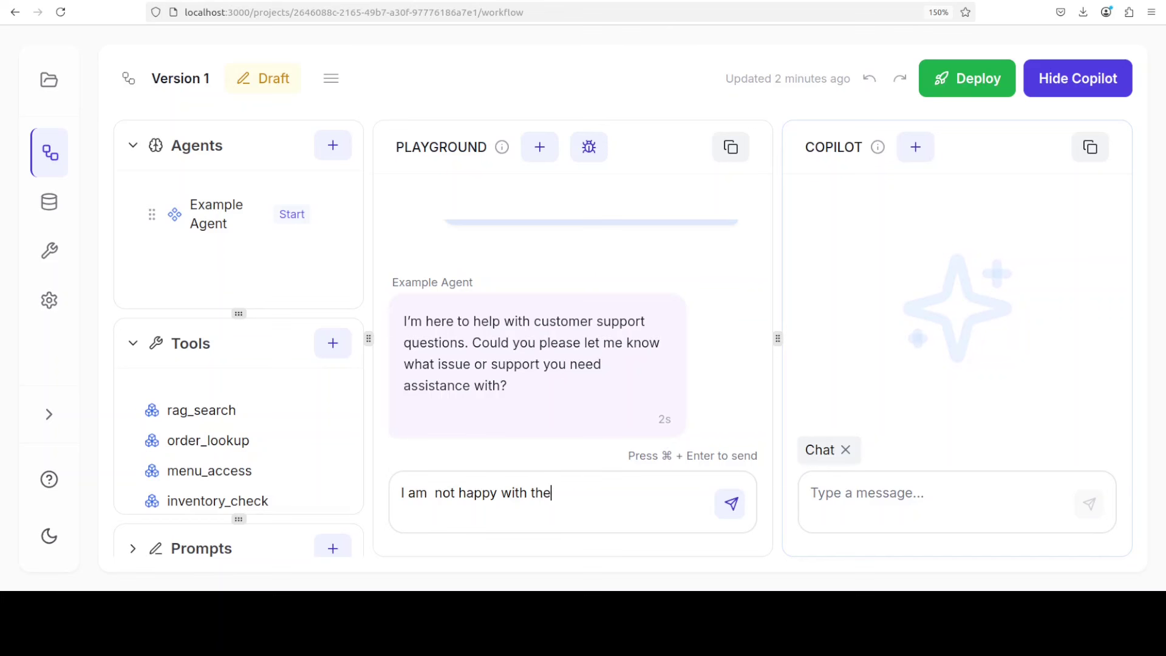
text( way that wa)
key(BackSpace)
key(BackSpace)
text(girl is smiling at me)
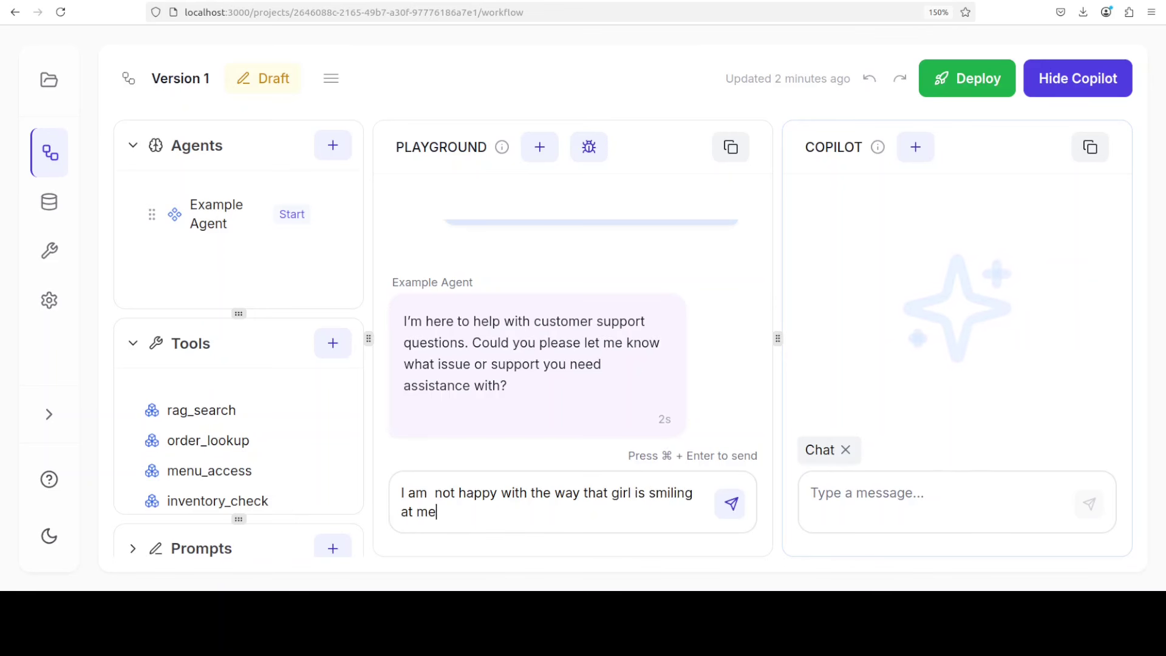
key(ctrl+Return)
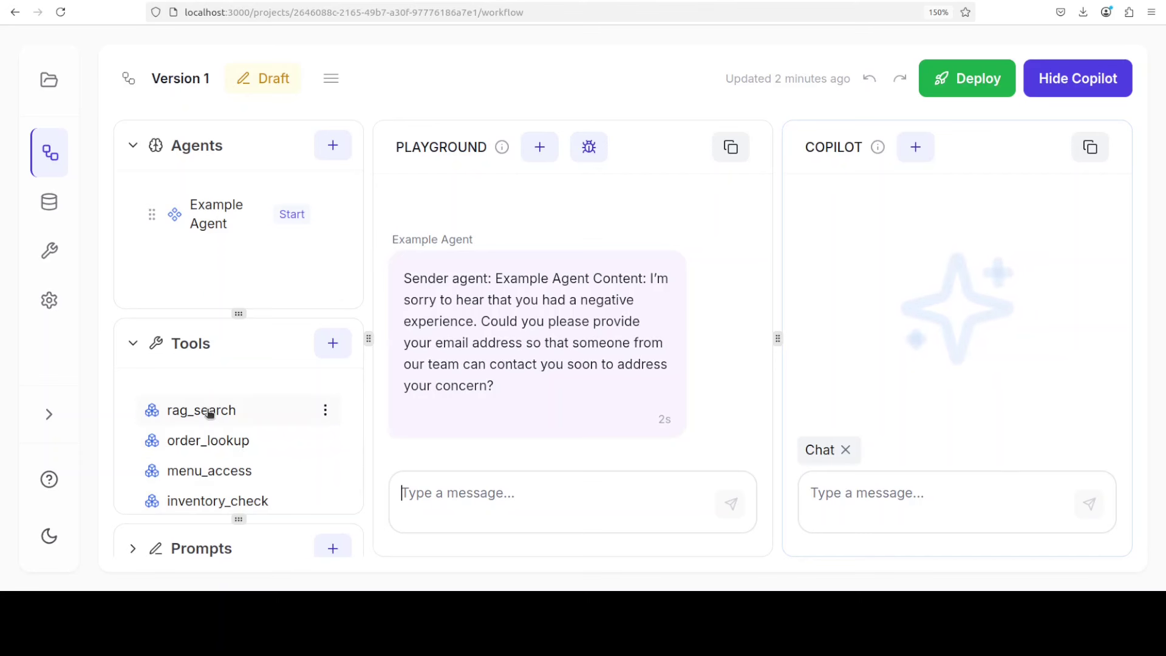
Step: View the project's data sources, and widen the copilot pane back in the workflow editor
click(48, 206)
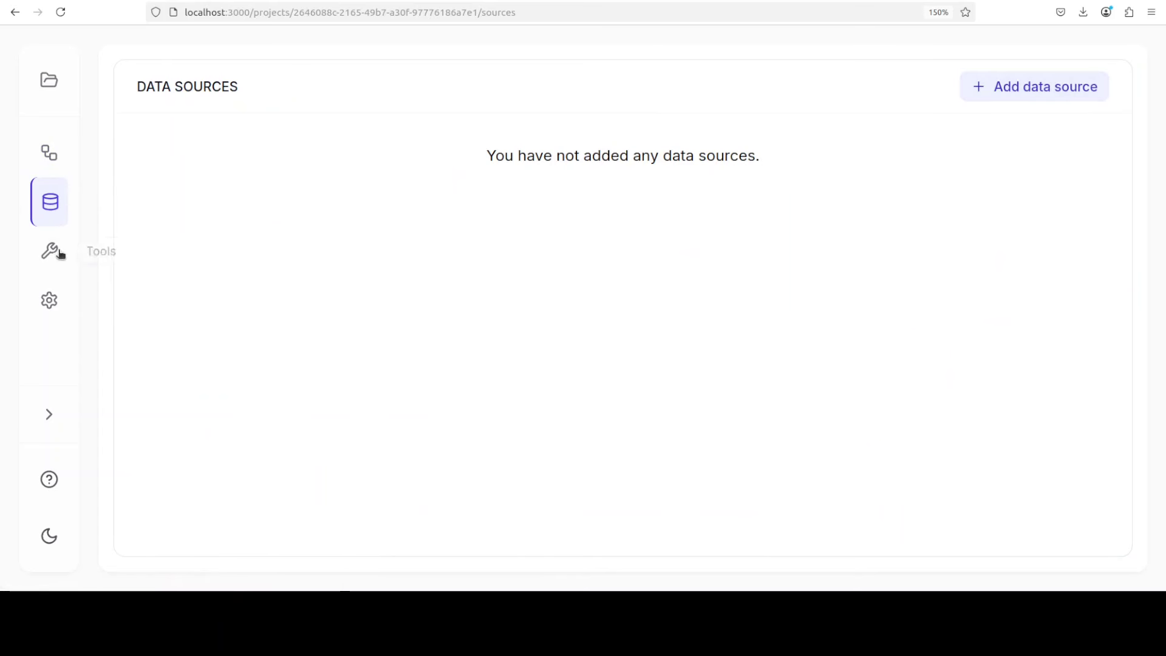
click(52, 162)
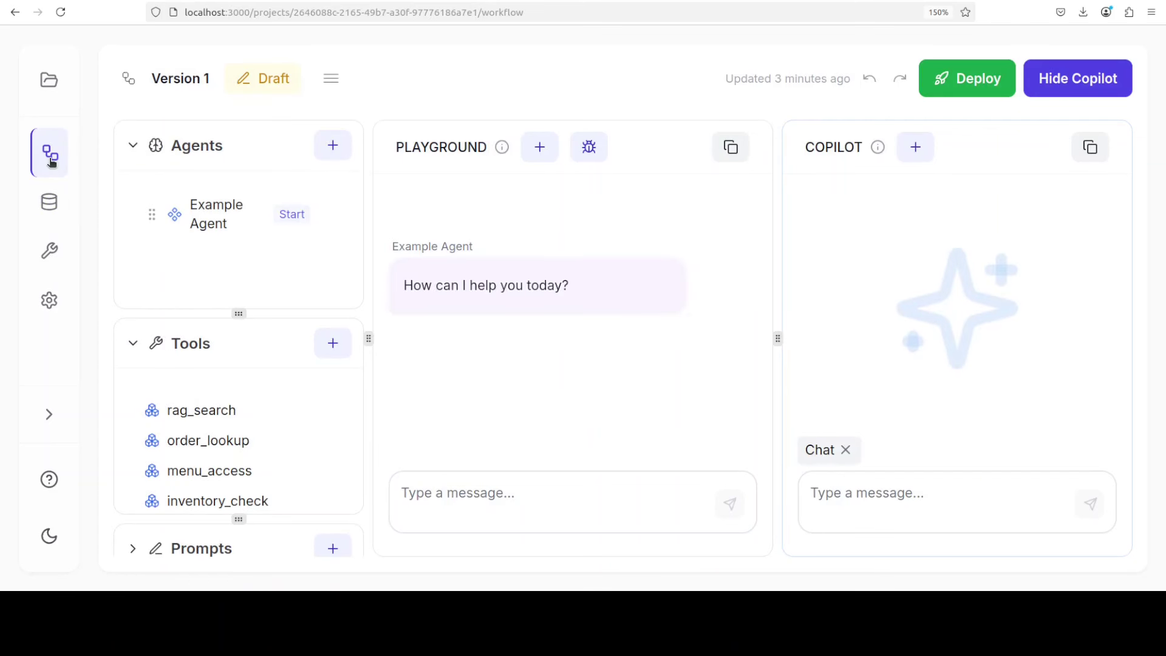
mouse_move(370, 344)
mouse_down()
mouse_move(550, 341)
mouse_move(360, 341)
mouse_up()
drag(776, 338, 742, 338)
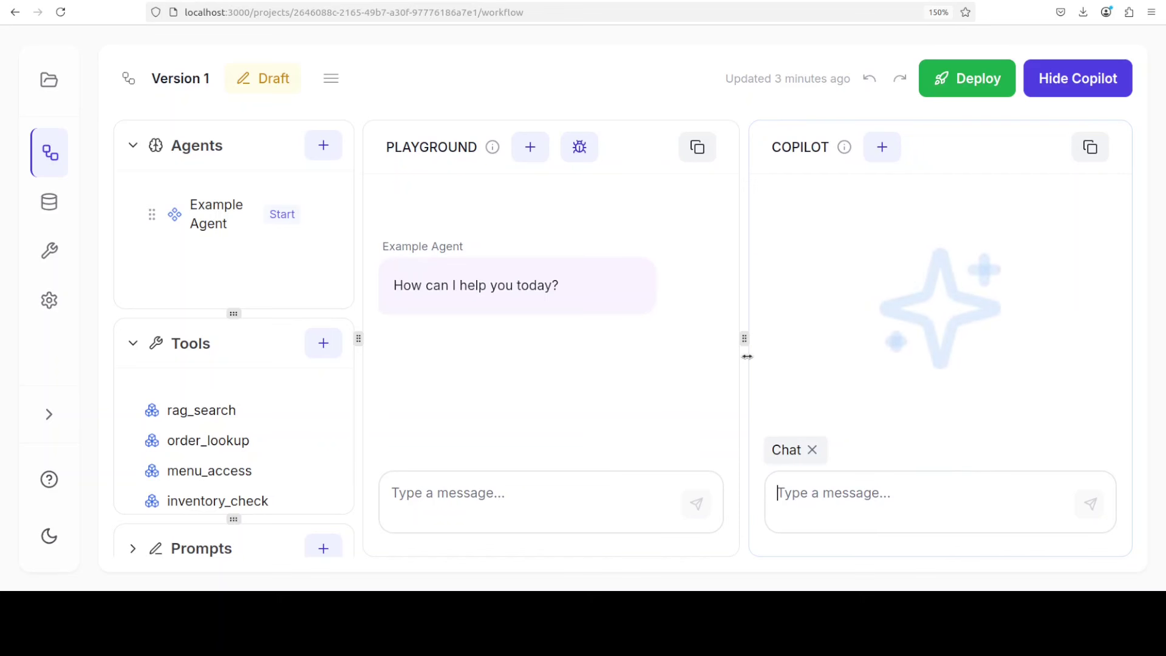
Step: Add a new agent to the workflow and look through its instructions, examples, configurations and RAG settings
click(317, 148)
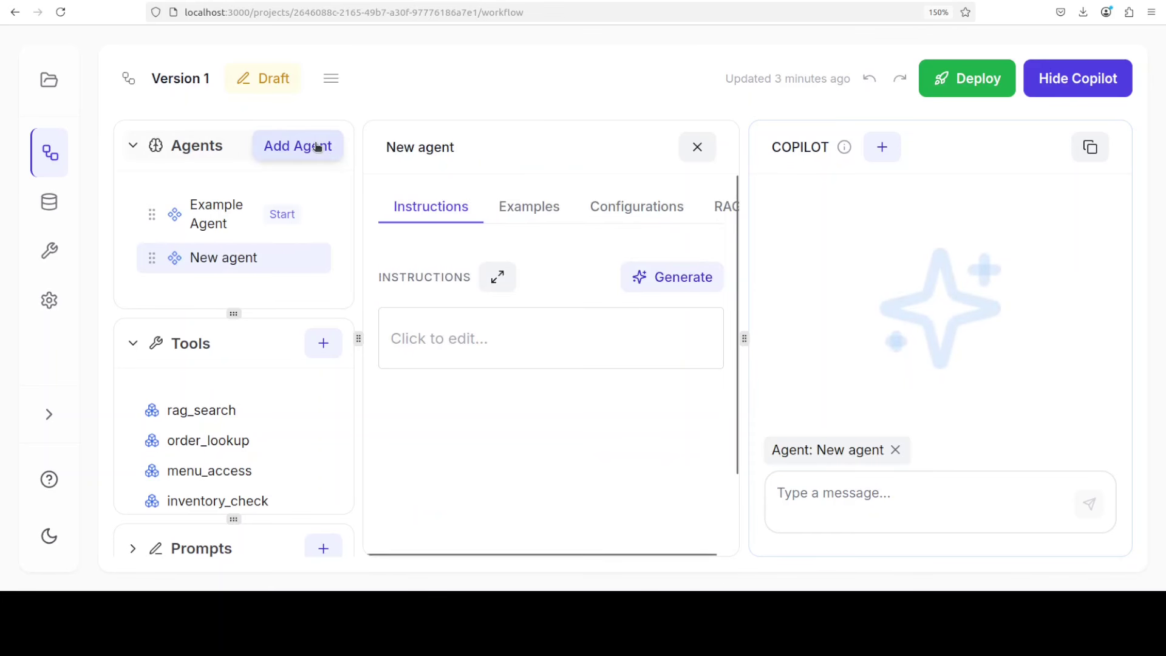
click(473, 334)
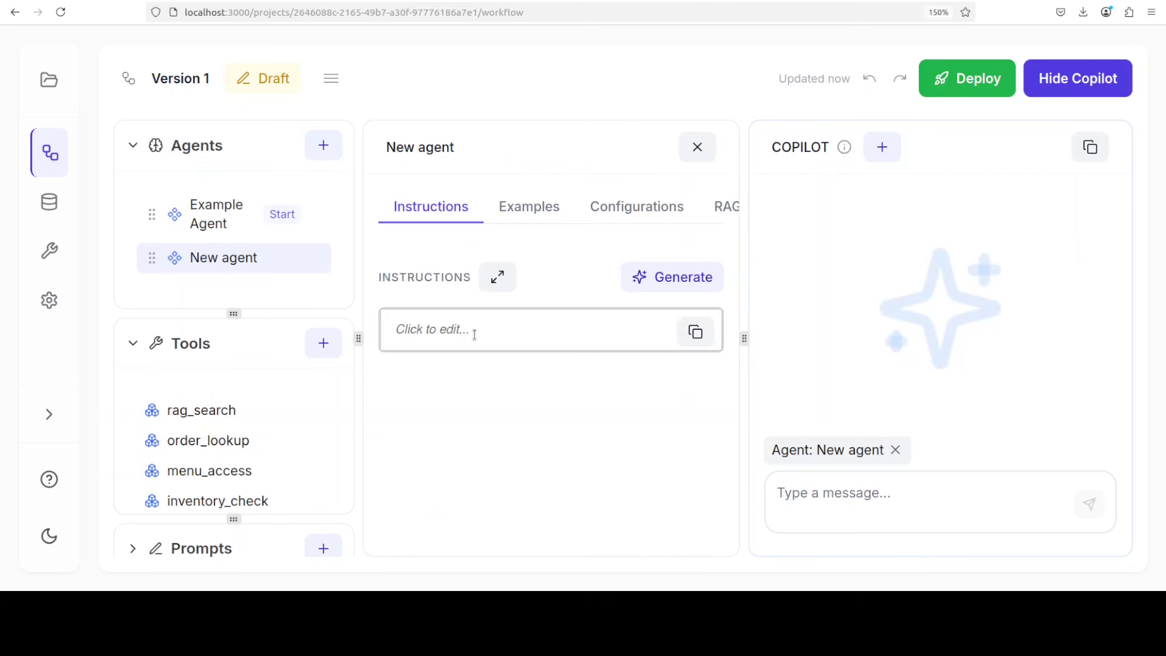
click(522, 216)
click(634, 213)
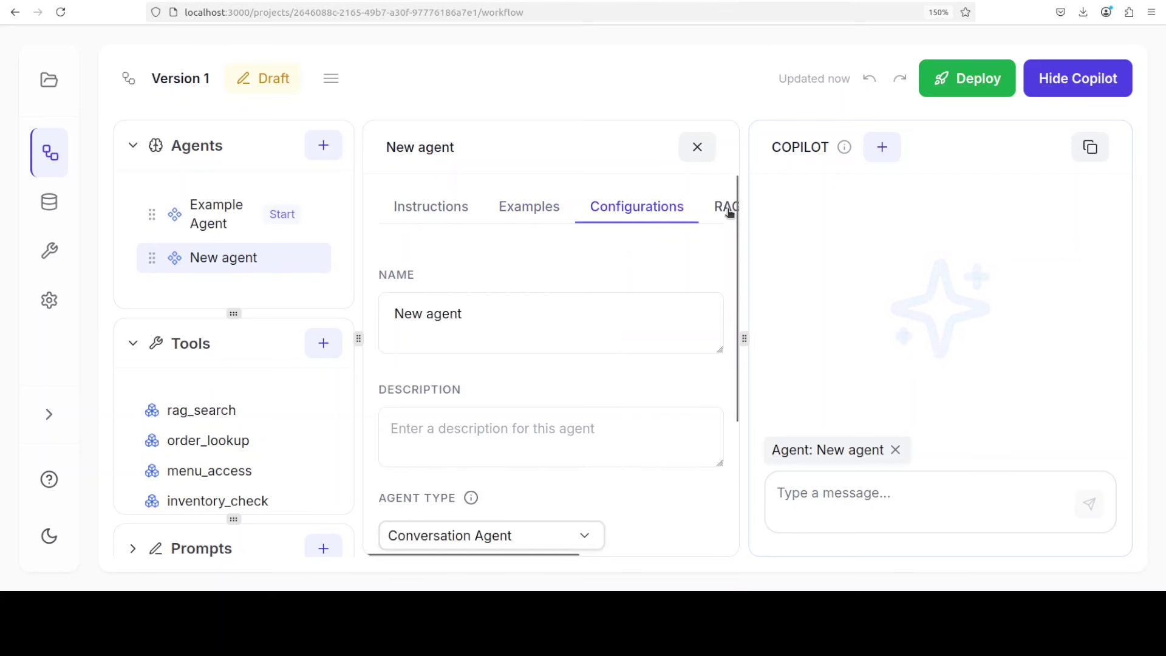
click(728, 210)
click(649, 212)
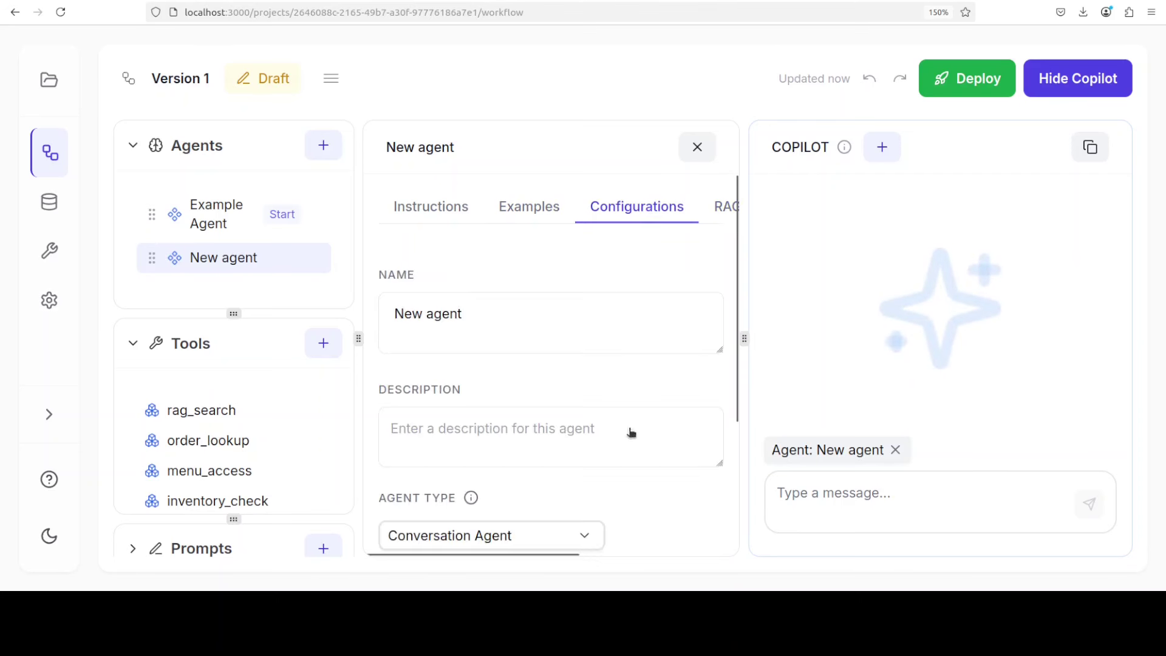
Step: Set the new agent's type to Task Agent and look at its model setting
scroll(660, 431, down, 3)
click(515, 365)
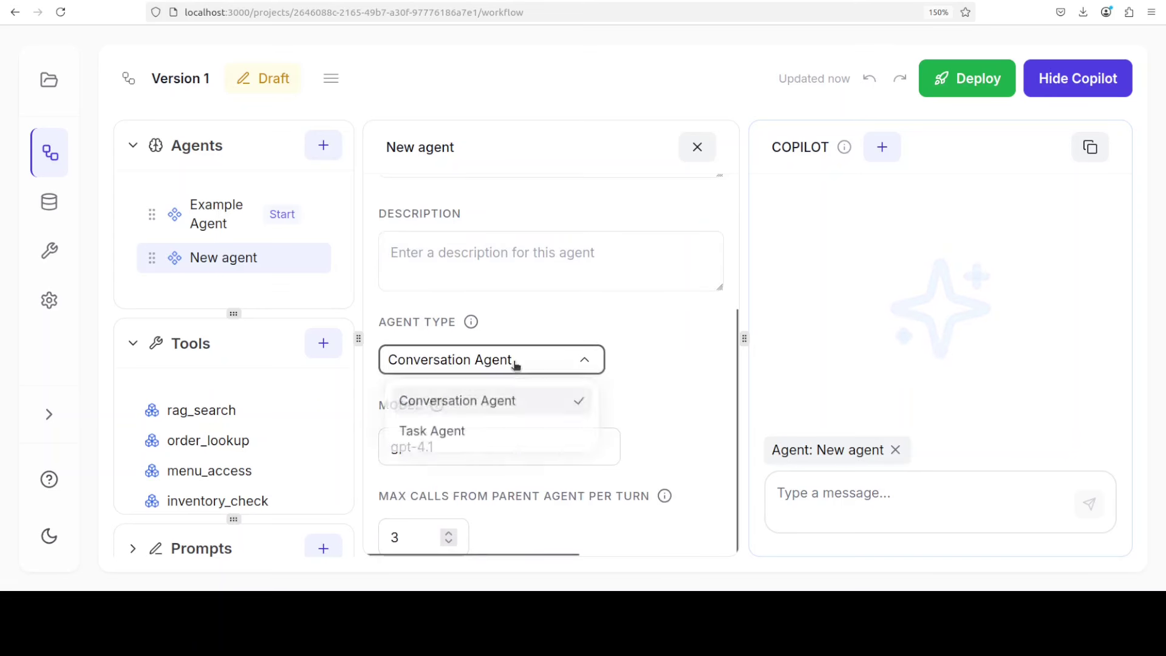
click(452, 436)
click(519, 447)
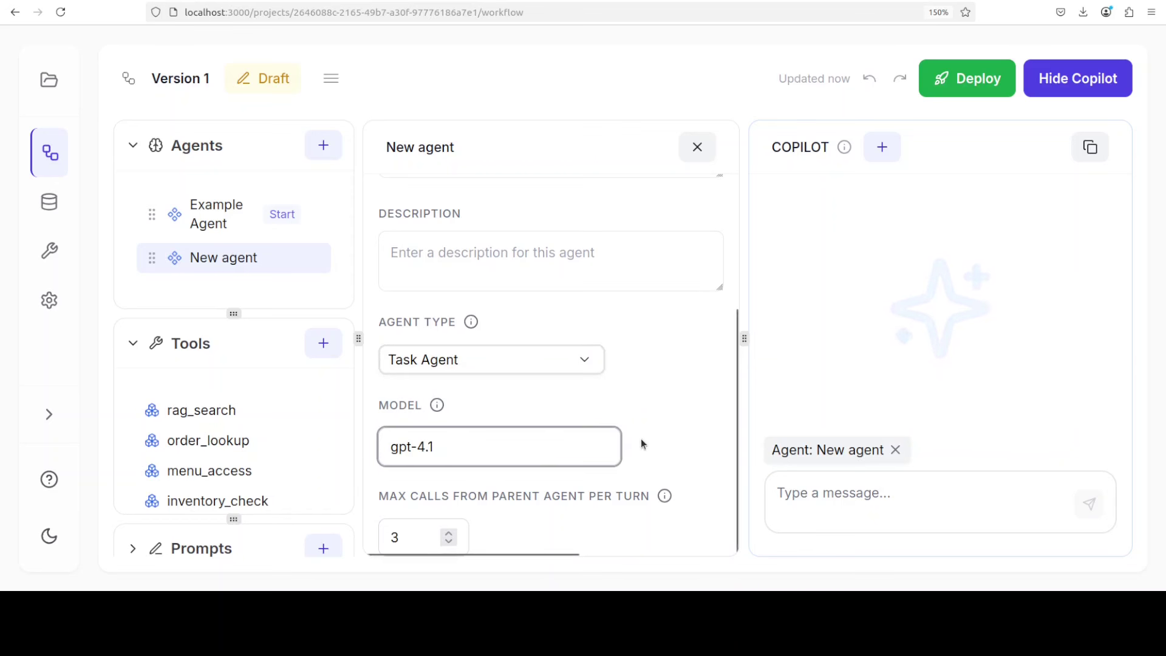
scroll(620, 445, up, 3)
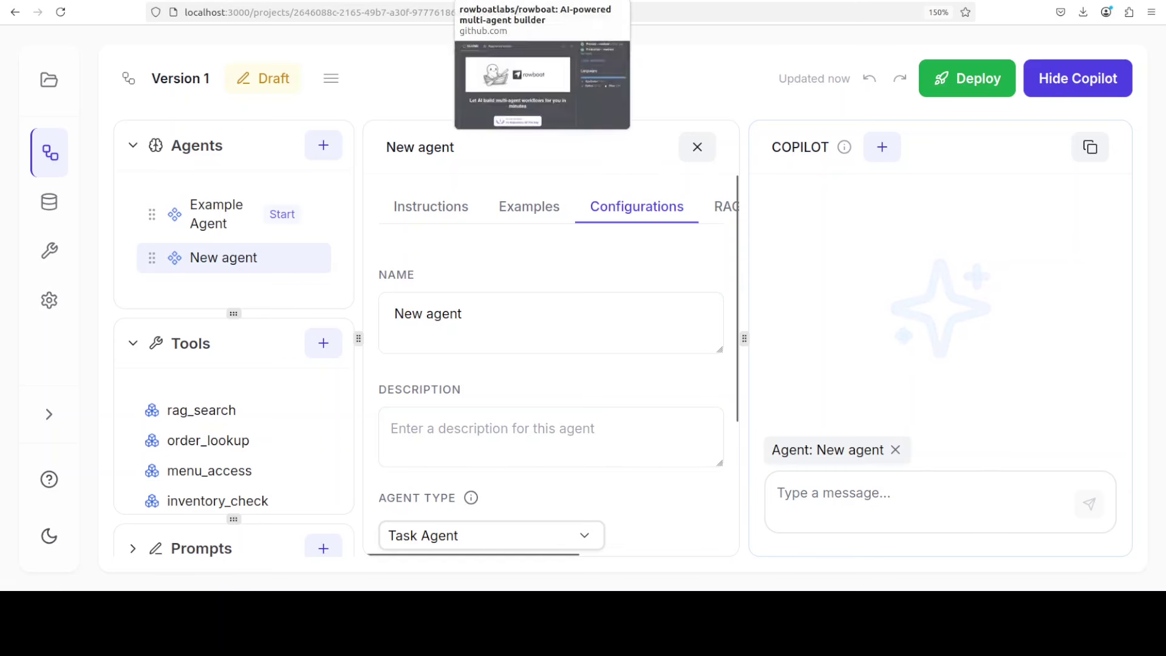
Step: Switch to the rowboat GitHub repository page and open the YouTube channel page
click(543, 1)
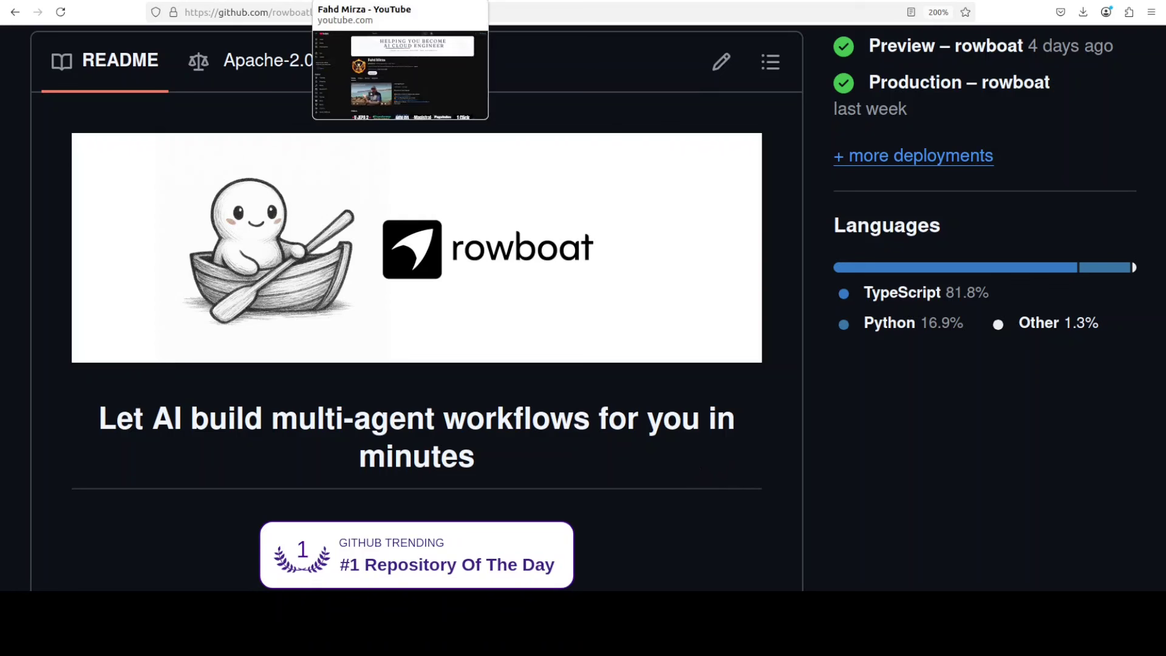
click(364, 1)
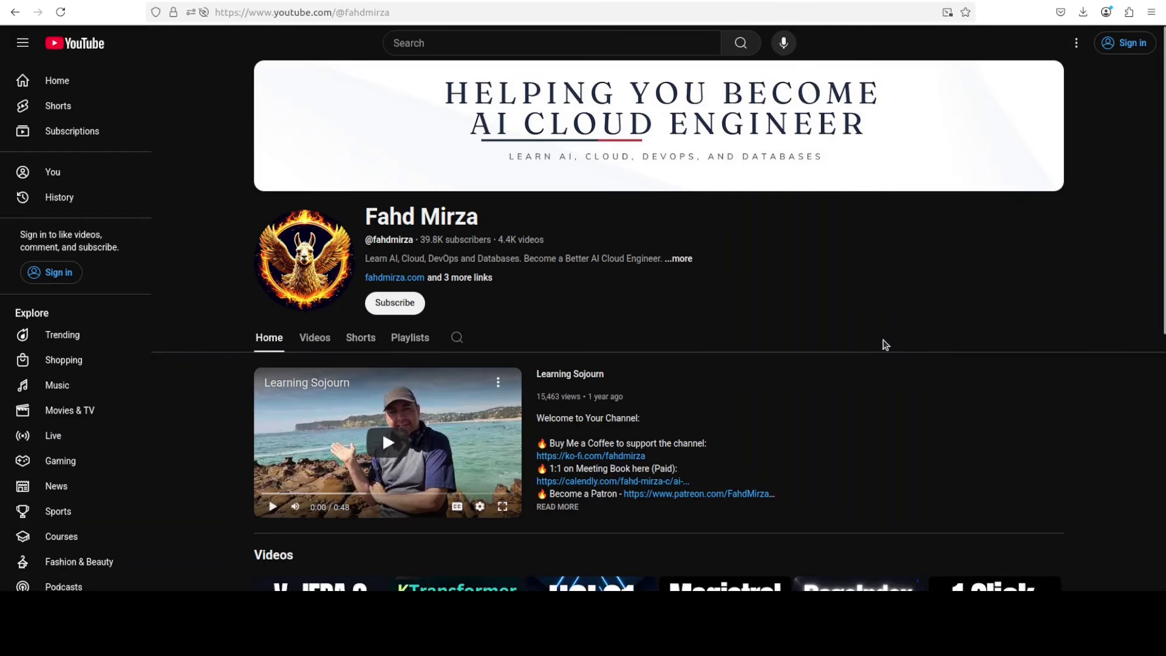